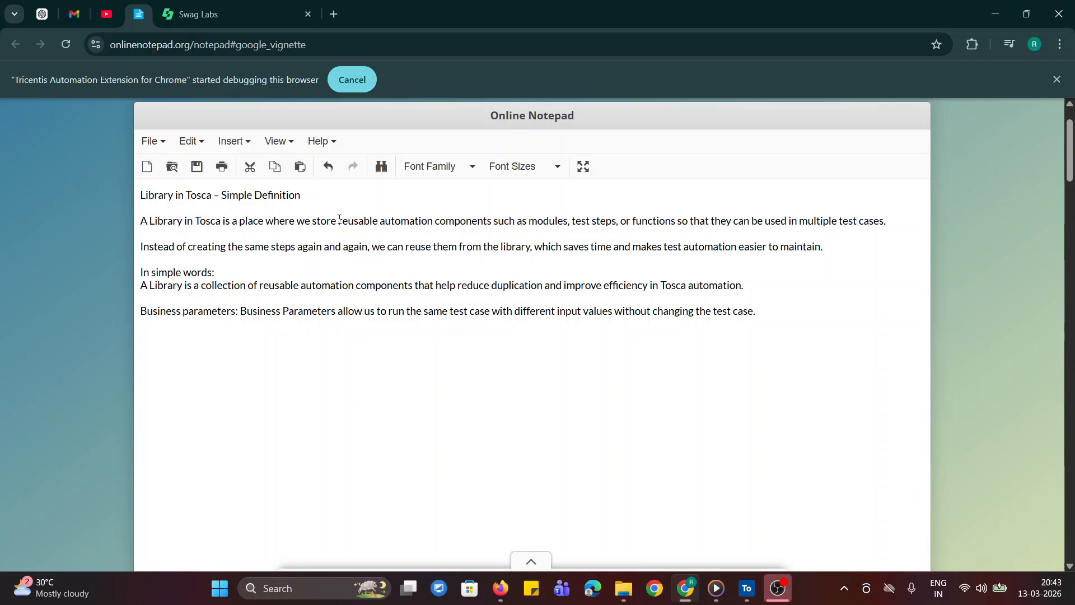
- Review the Library in Tosca definition in the online notepad, highlighting the phrases about reusable automation components and multiple test cases
drag(338, 221, 495, 227)
click(626, 229)
drag(802, 222, 878, 221)
click(844, 289)
- Switch to Tosca Commander and display the contents of the TestCases root folder
click(746, 589)
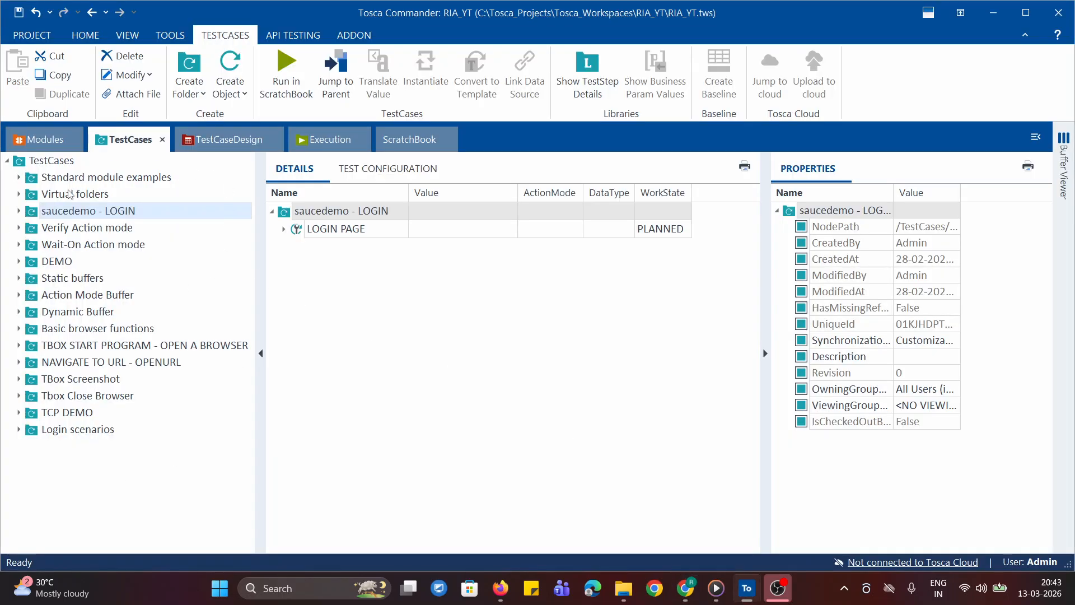
click(49, 162)
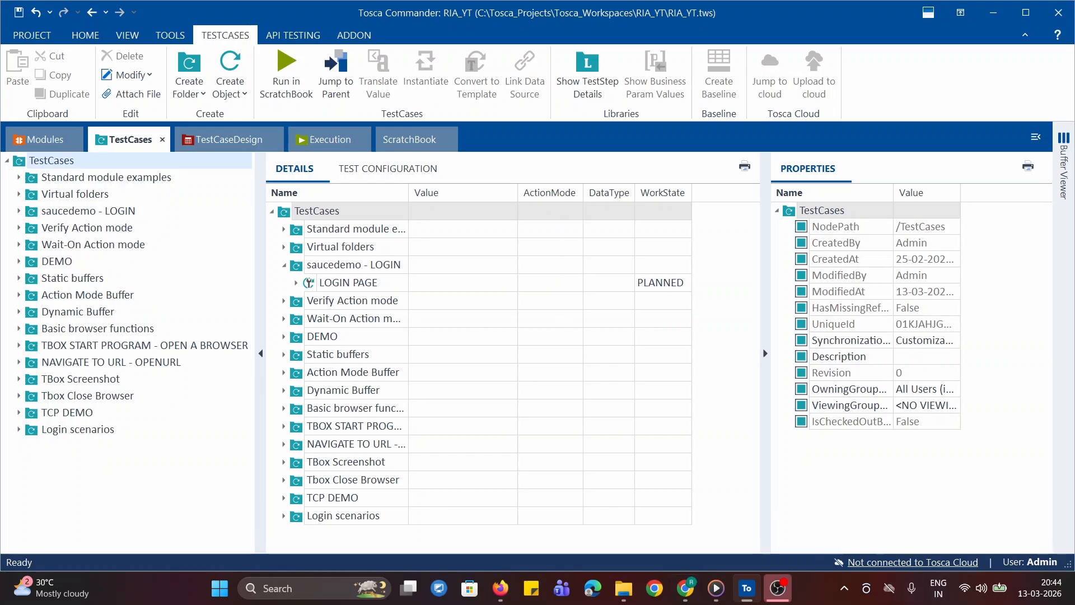
- Switch back to the online notepad in Chrome and review the Business parameters definition, highlighting its phrases on different input values and the test case
mouse_move(689, 597)
click(739, 493)
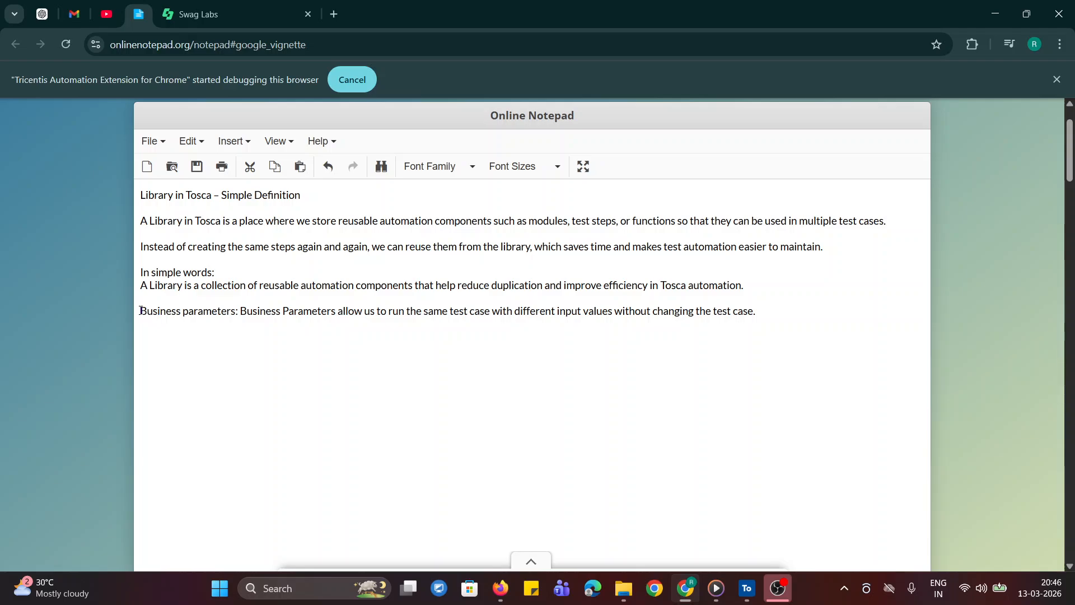
drag(140, 311, 259, 338)
click(264, 387)
drag(550, 318, 623, 319)
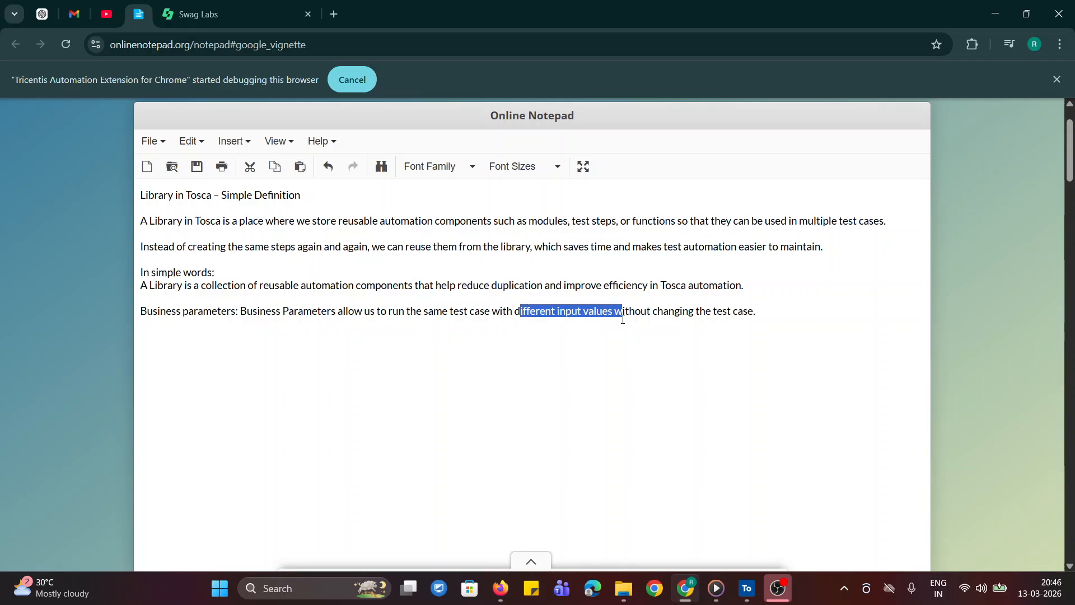
click(602, 364)
drag(695, 312, 778, 309)
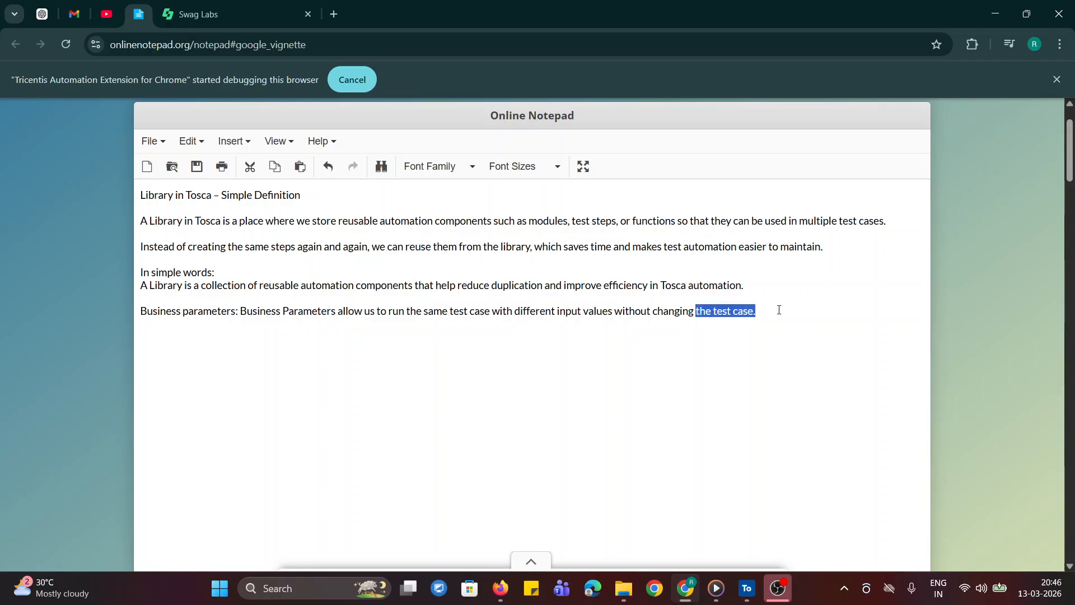
click(761, 349)
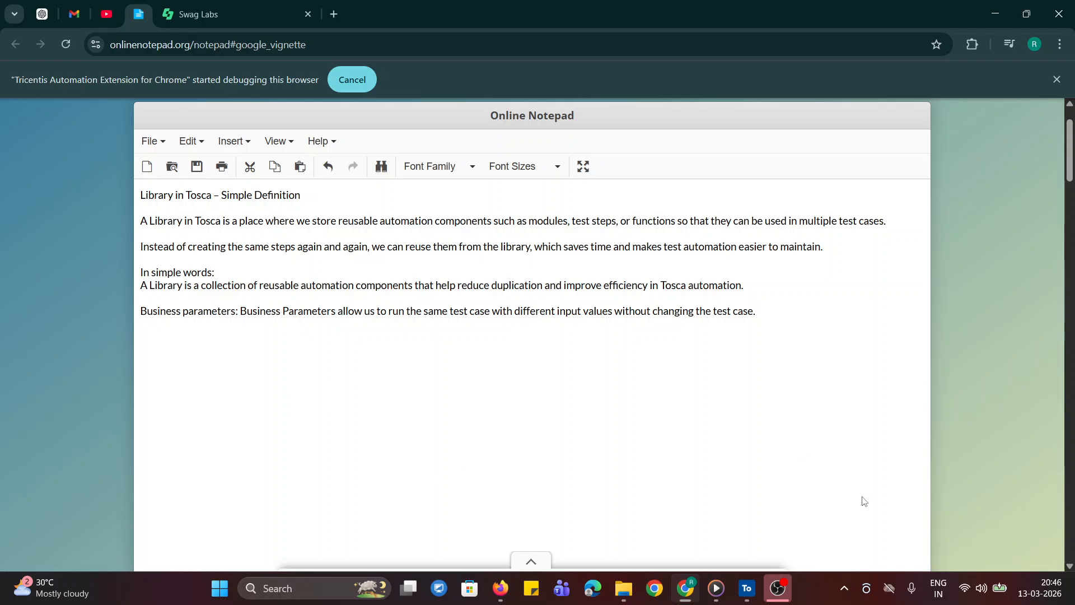
- Show the Swag Labs login page in the browser as the application under test
click(251, 4)
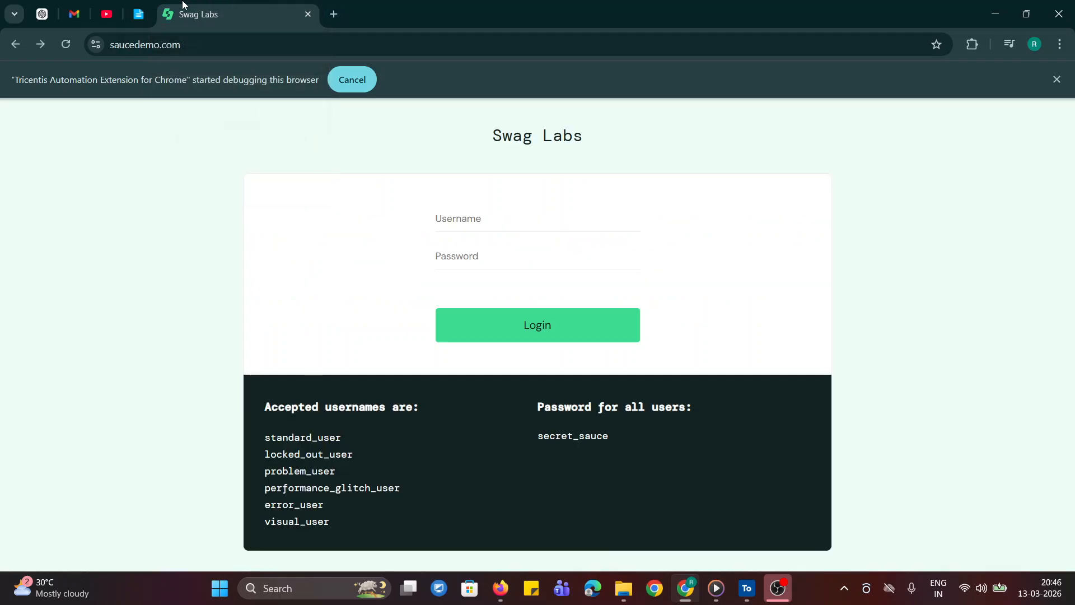
click(149, 12)
click(216, 12)
- Switch to Tosca Commander and create a folder named "Library demo" under TestCases
click(745, 594)
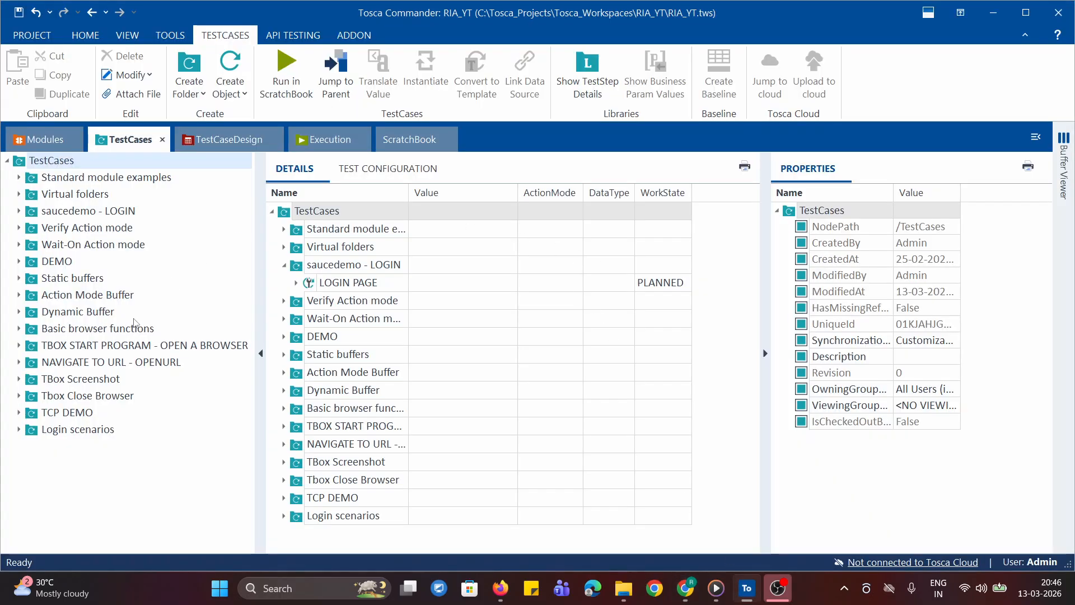
right_click(17, 163)
key(Escape)
key(ctrl+n)
key(ctrl+f)
text(Li)
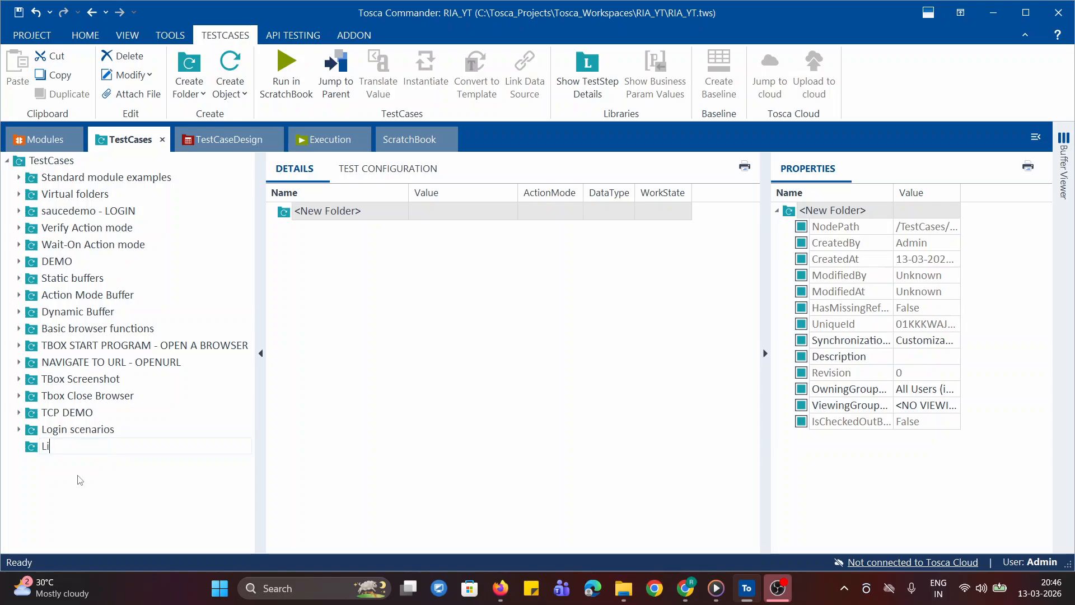
text(brary demo)
key(Return)
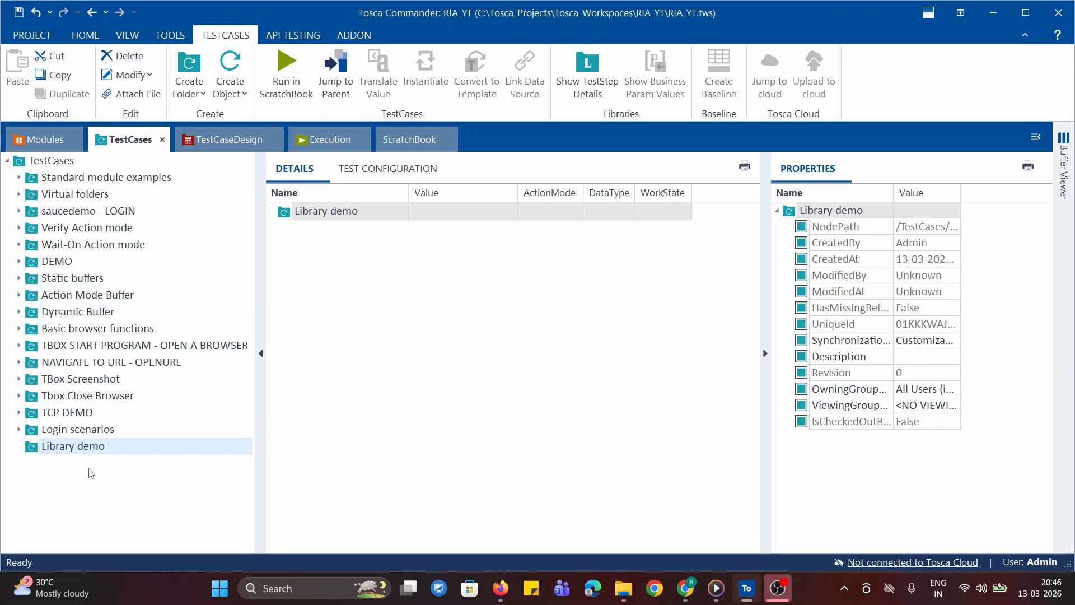
- Try to move the LOGIN PAGE test case from saucedemo - LOGIN into Library demo, and undo the move
click(18, 211)
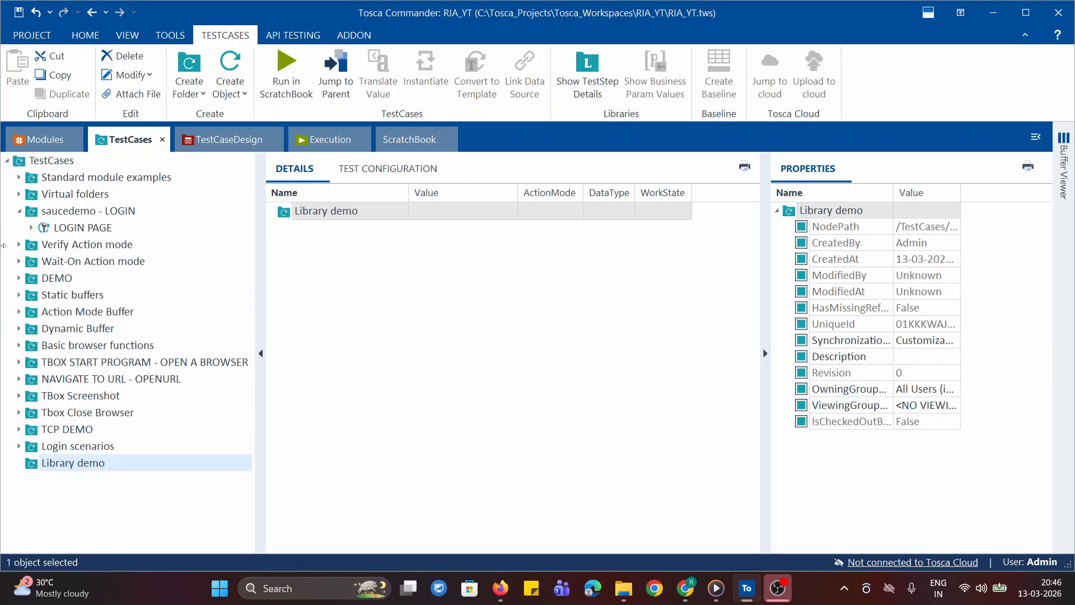
right_click(36, 465)
drag(44, 229, 32, 470)
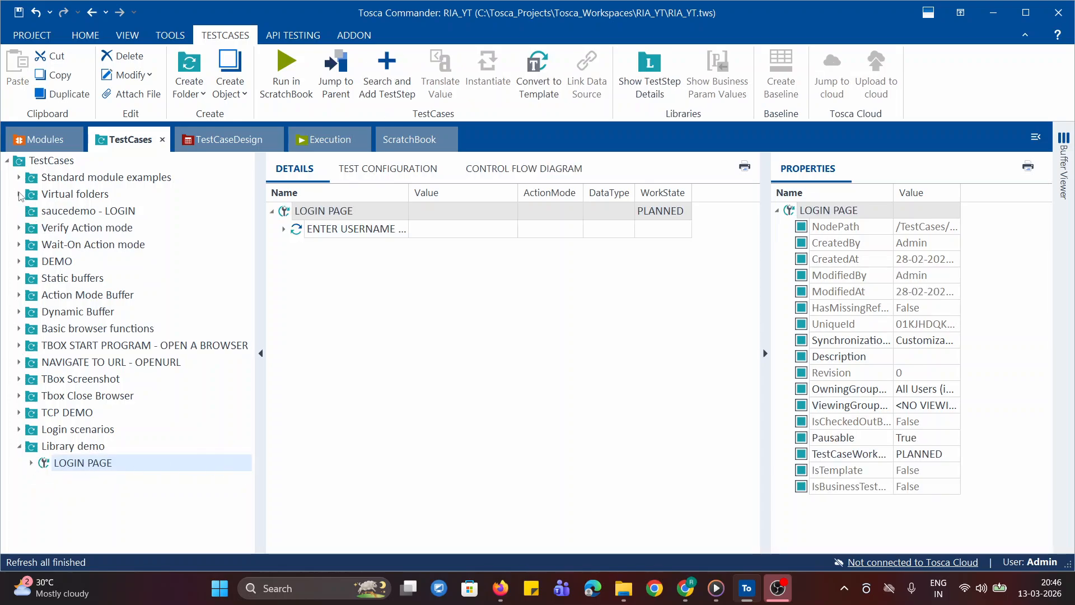
key(ctrl+z)
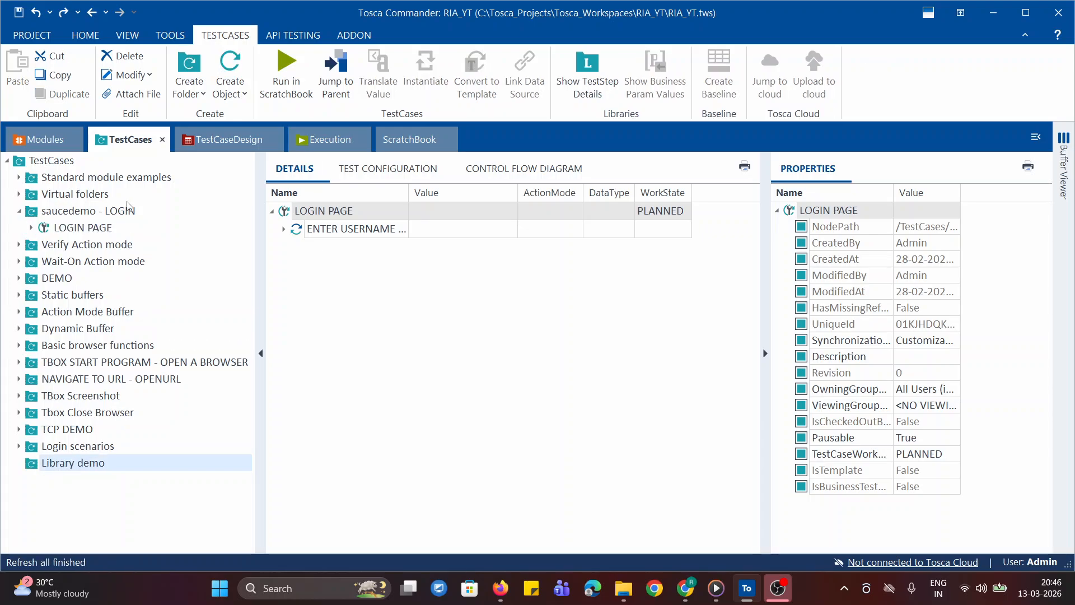
- Copy the LOGIN PAGE test case from saucedemo - LOGIN and paste it twice into the Library demo folder
click(44, 228)
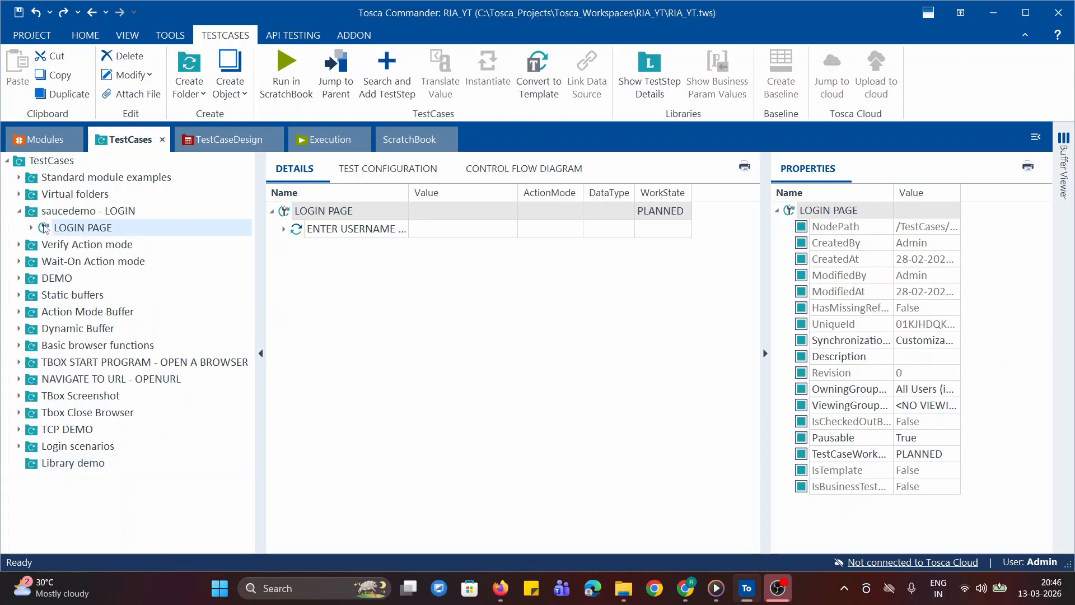
click(29, 464)
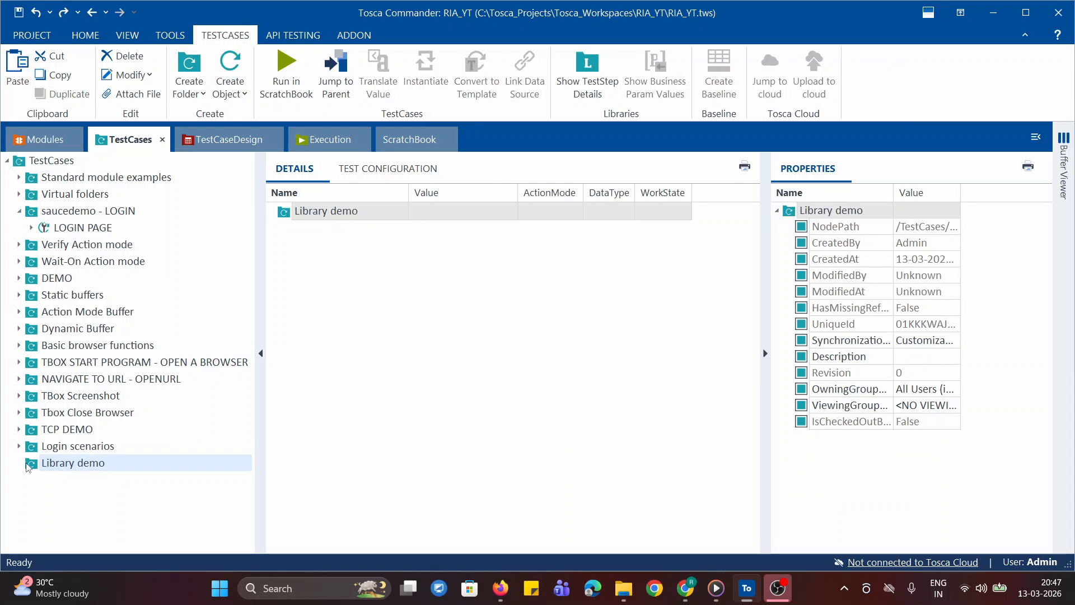
key(ctrl+v)
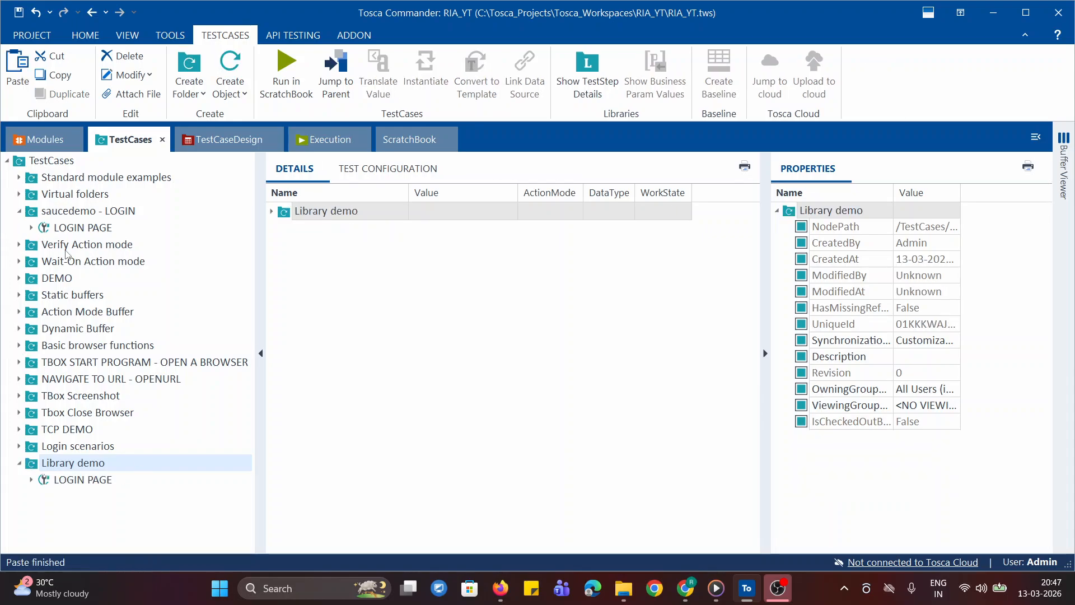
key(ctrl+v)
- Rename the first LOGIN PAGE copy in the Library demo folder to "Valid details"
click(45, 480)
right_click(45, 481)
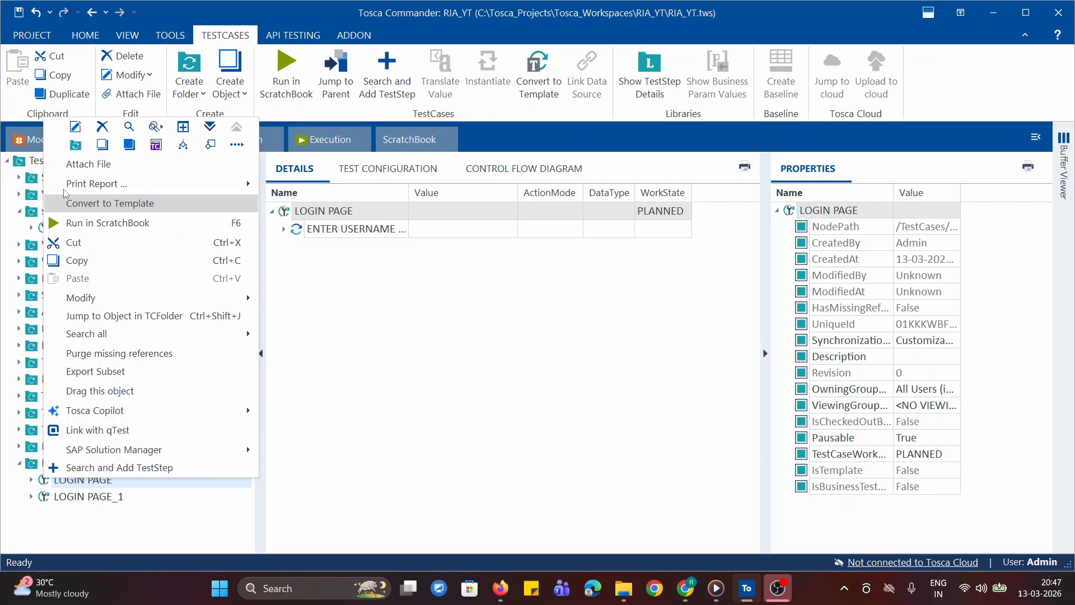
click(79, 134)
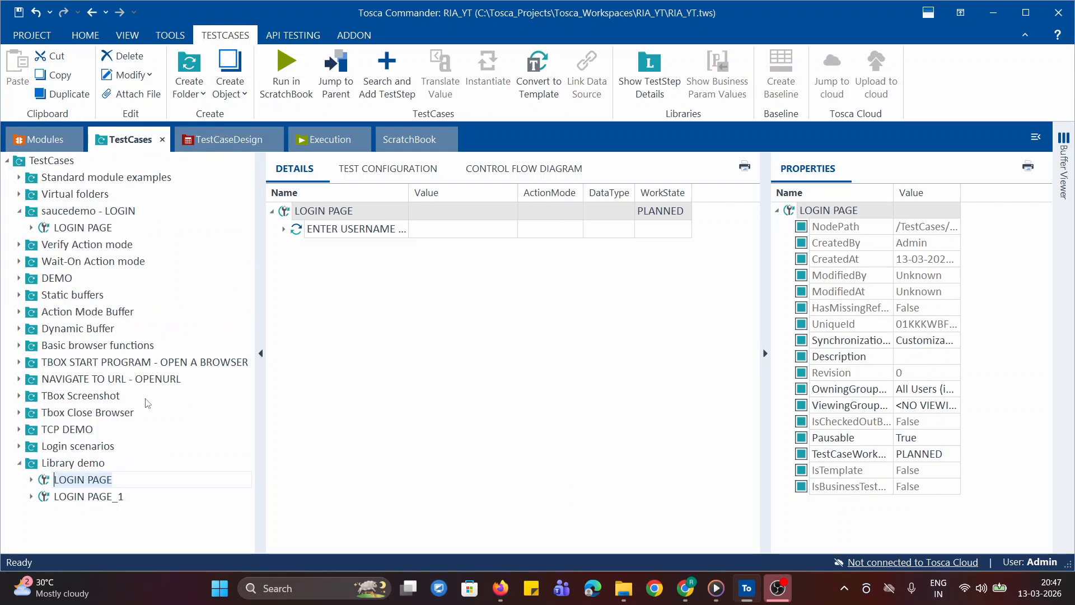
text(Valid det)
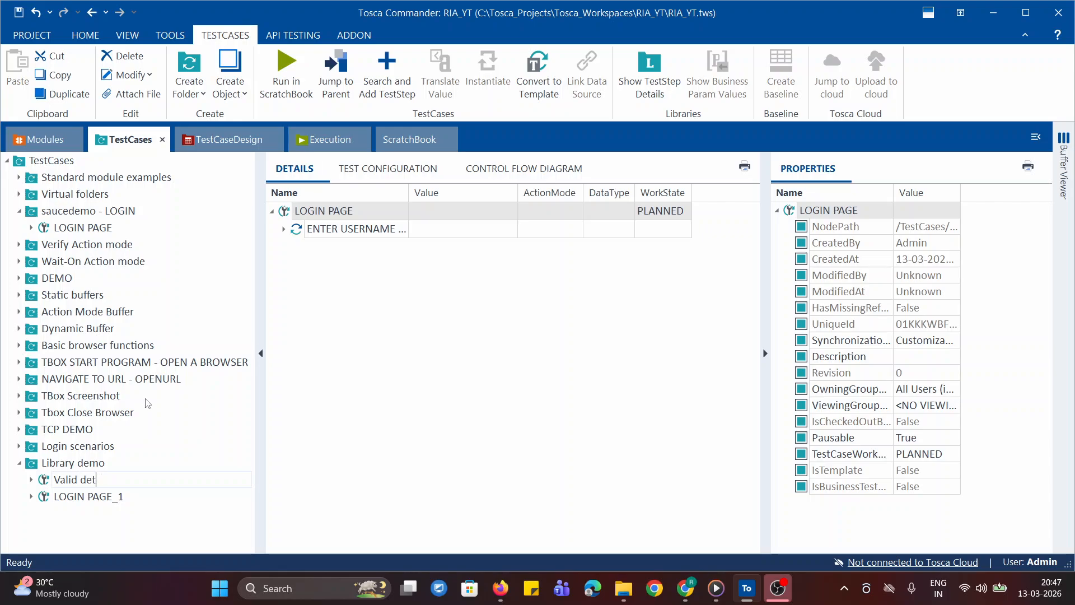
text(ails)
- Rename the second login test case copy in the Library demo folder to "Invalid details"
right_click(42, 497)
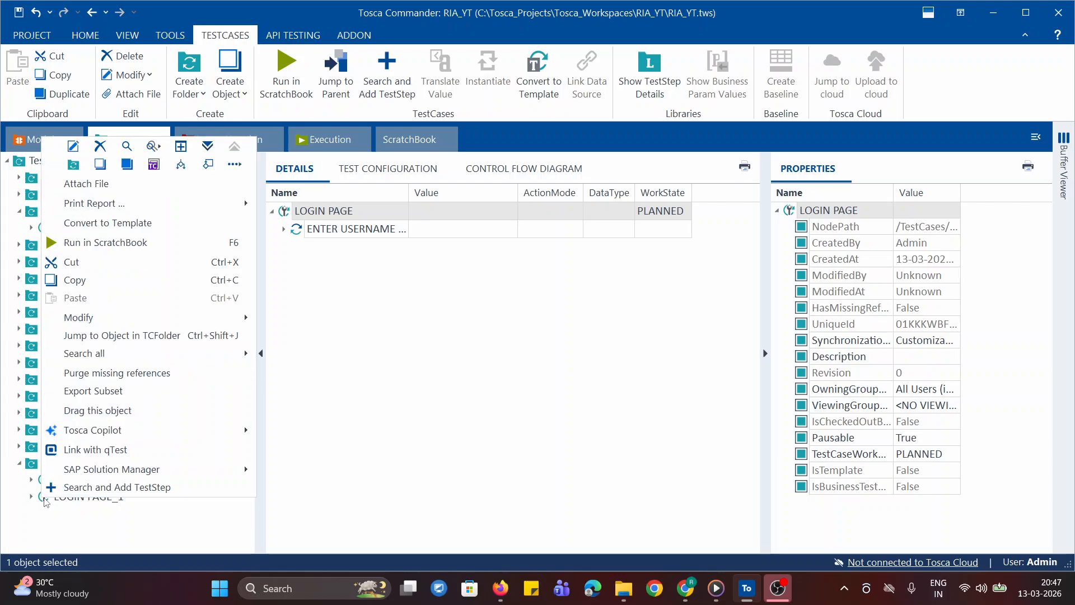
click(82, 149)
text(Invalid details)
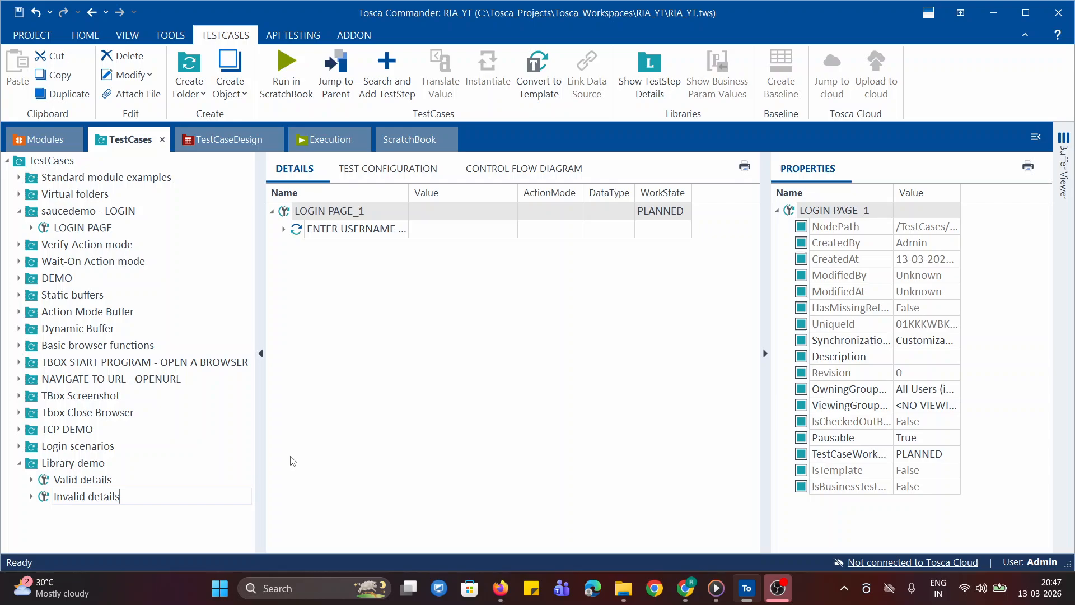
key(Return)
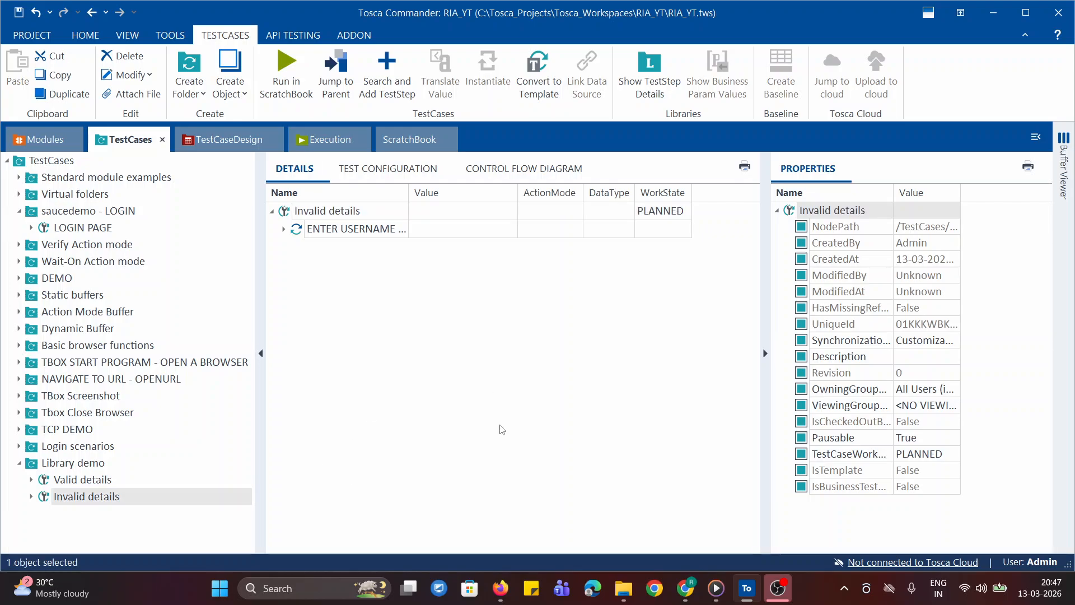
- Examine the login test step values of Valid details and Invalid details in the Library demo folder, and collapse both test cases
click(27, 464)
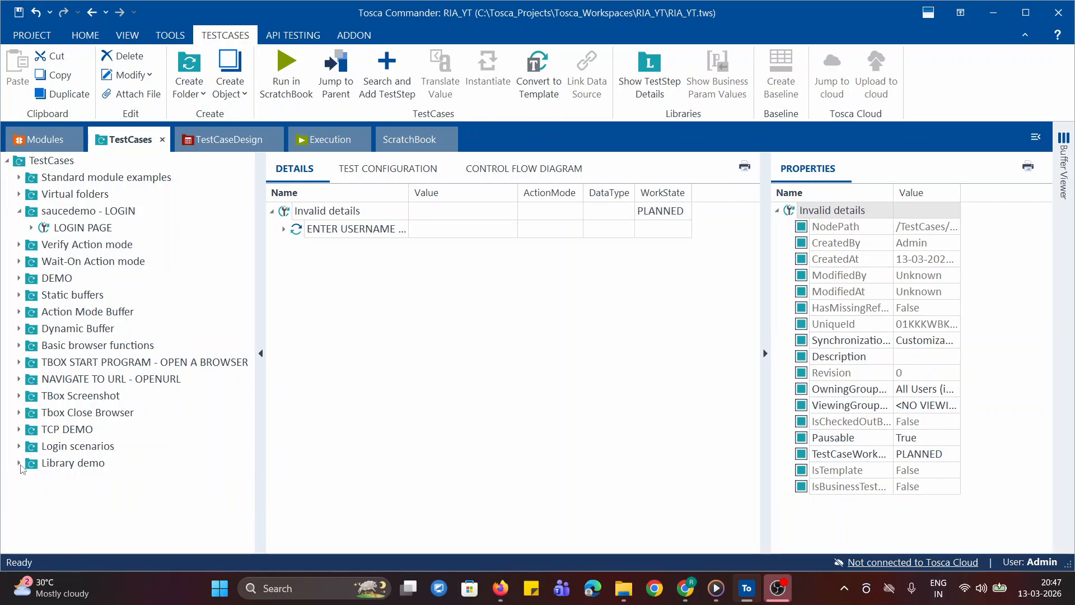
click(19, 463)
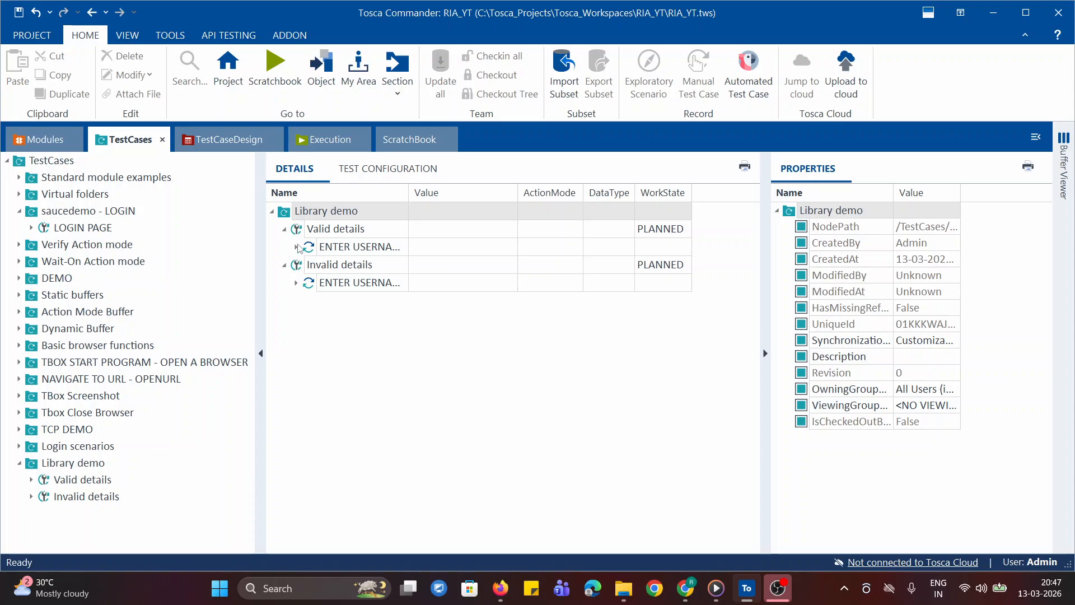
click(296, 246)
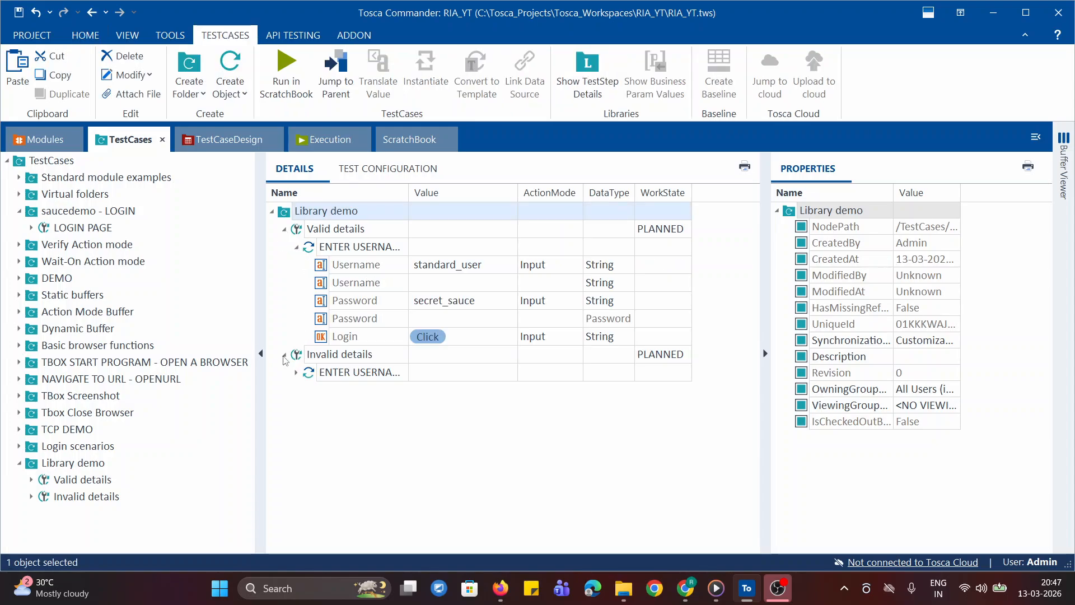
click(297, 372)
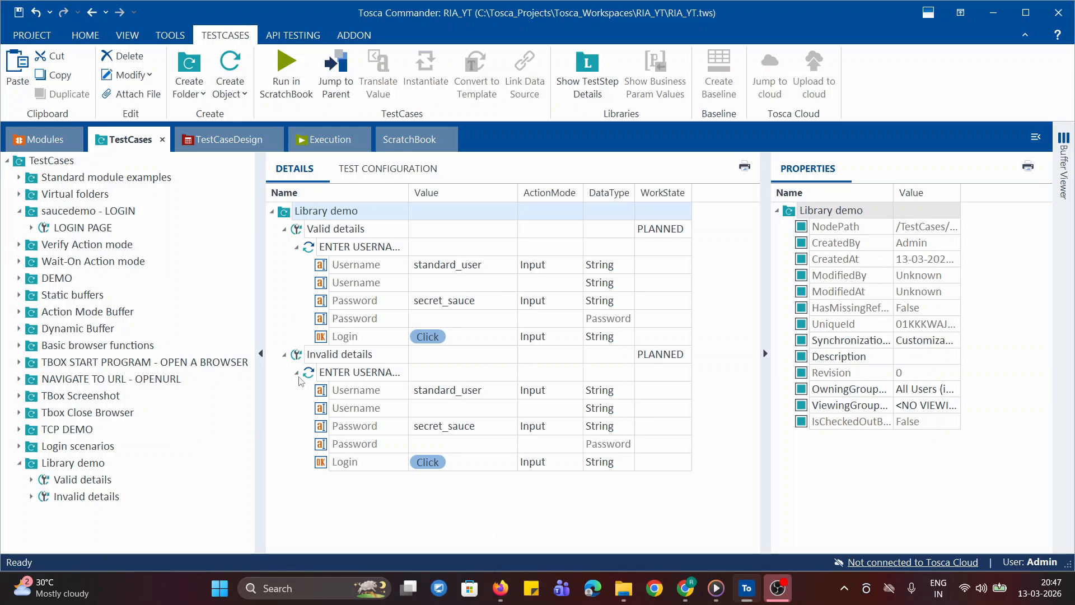
click(296, 372)
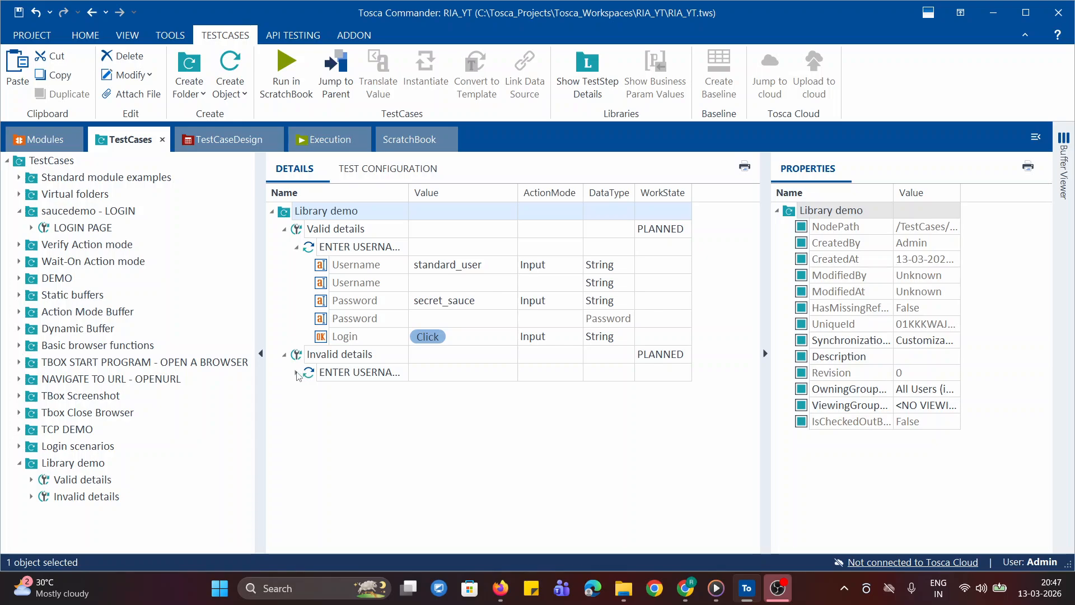
click(296, 372)
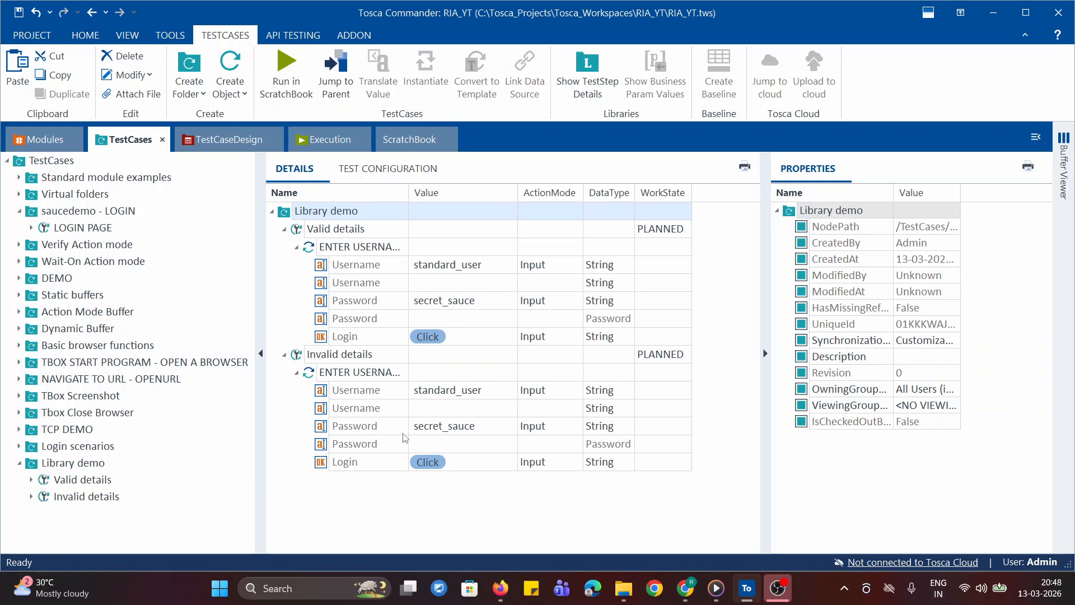
click(284, 354)
click(284, 229)
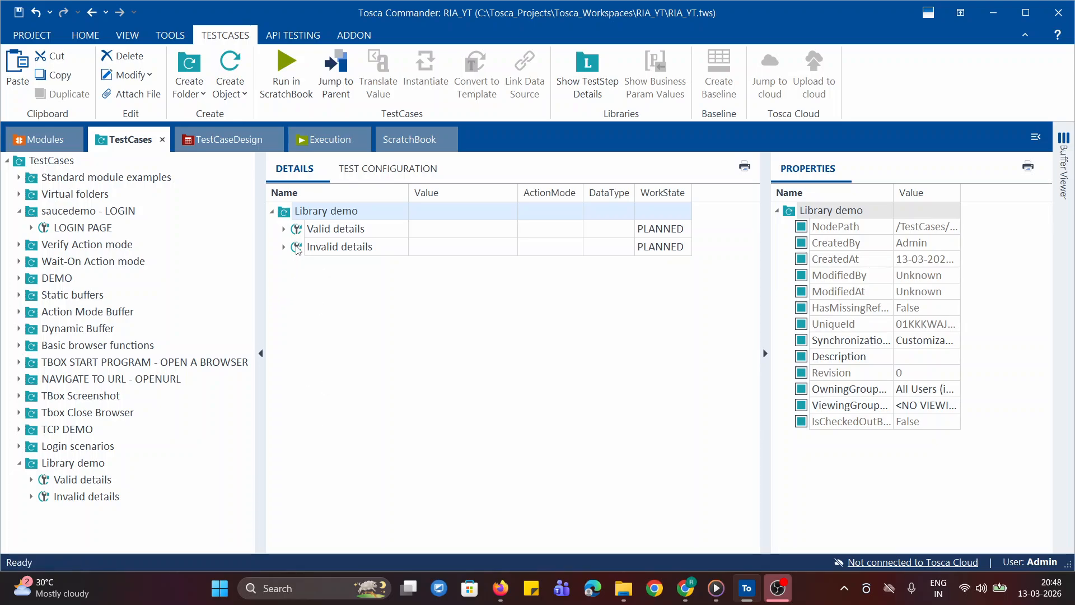
- Create a library inside the Library demo folder, keeping its default name
right_click(285, 211)
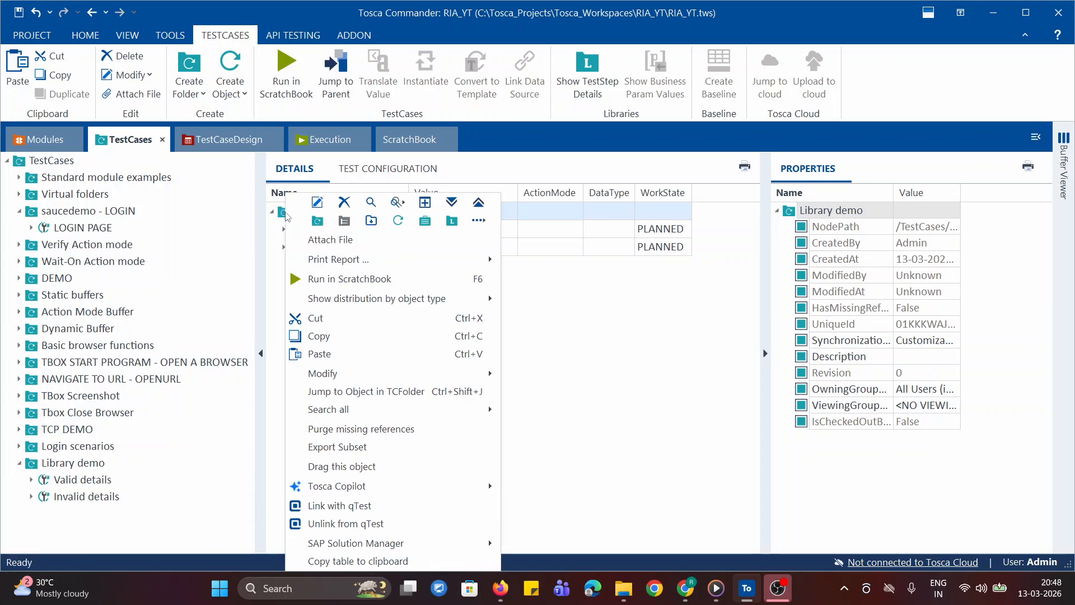
click(454, 222)
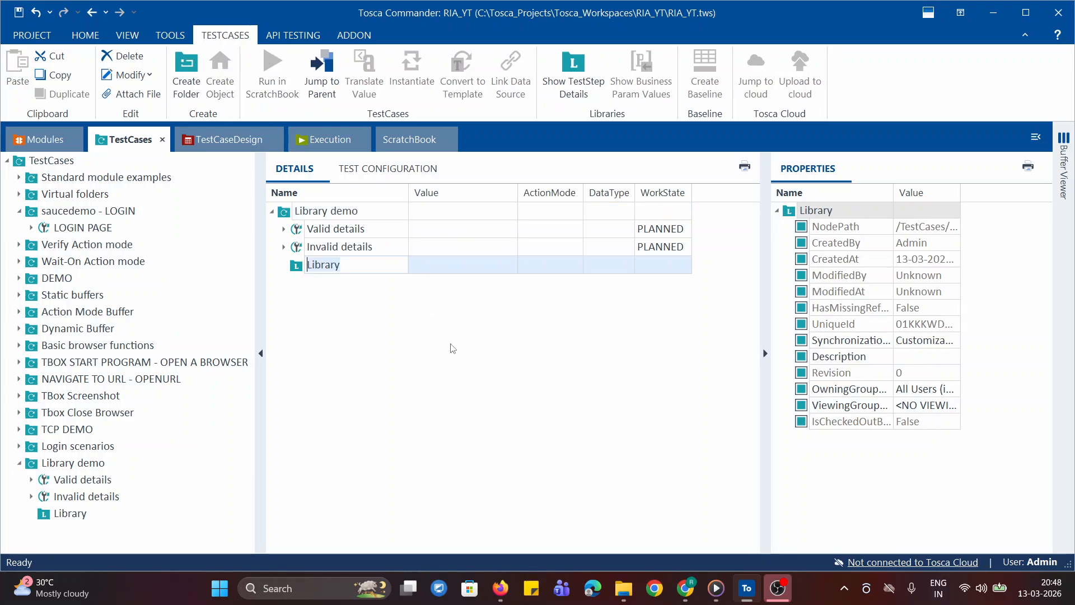
click(309, 300)
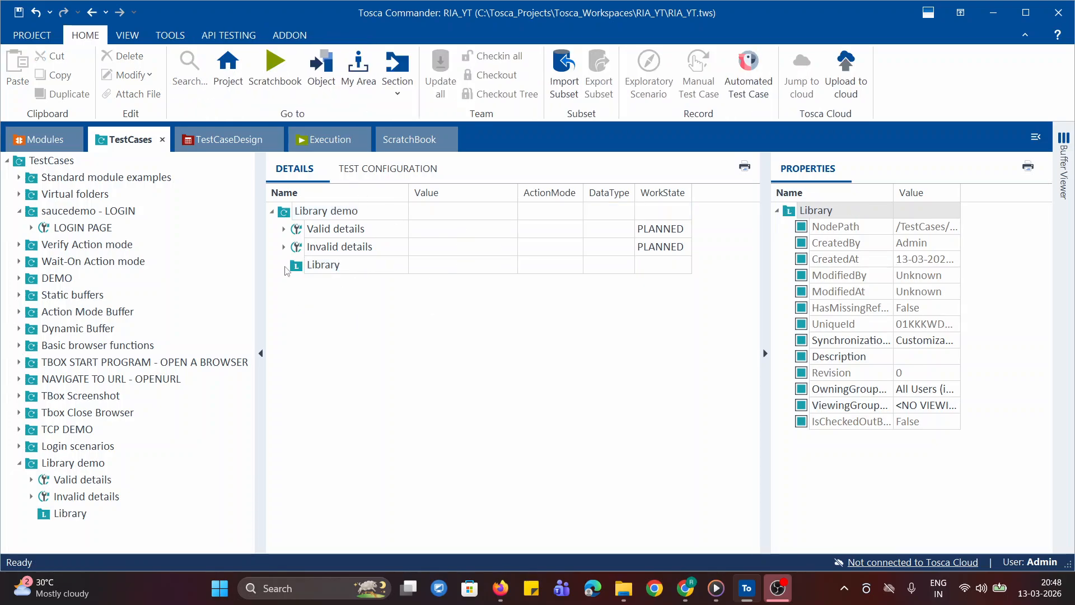
- Move the login steps of Valid details and Invalid details into the Library as reusable test step blocks
click(283, 229)
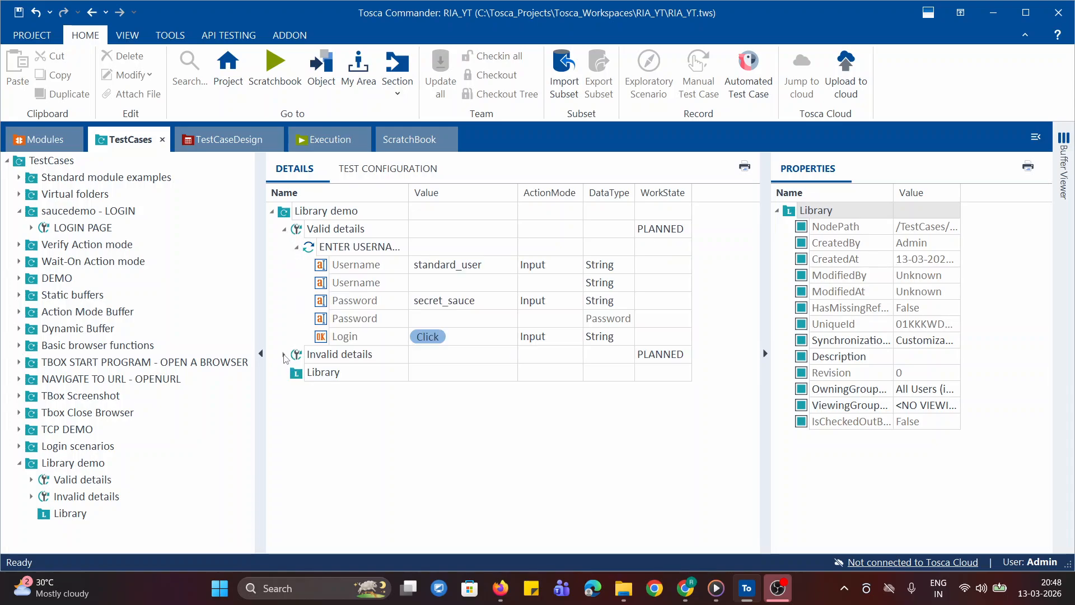
click(284, 353)
click(296, 371)
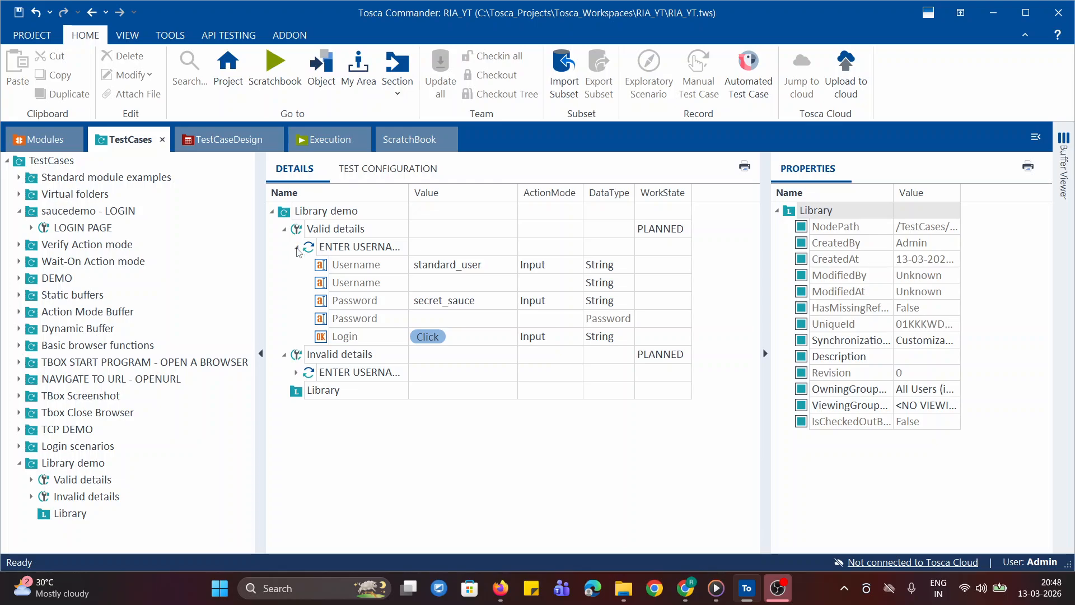
click(297, 246)
click(295, 303)
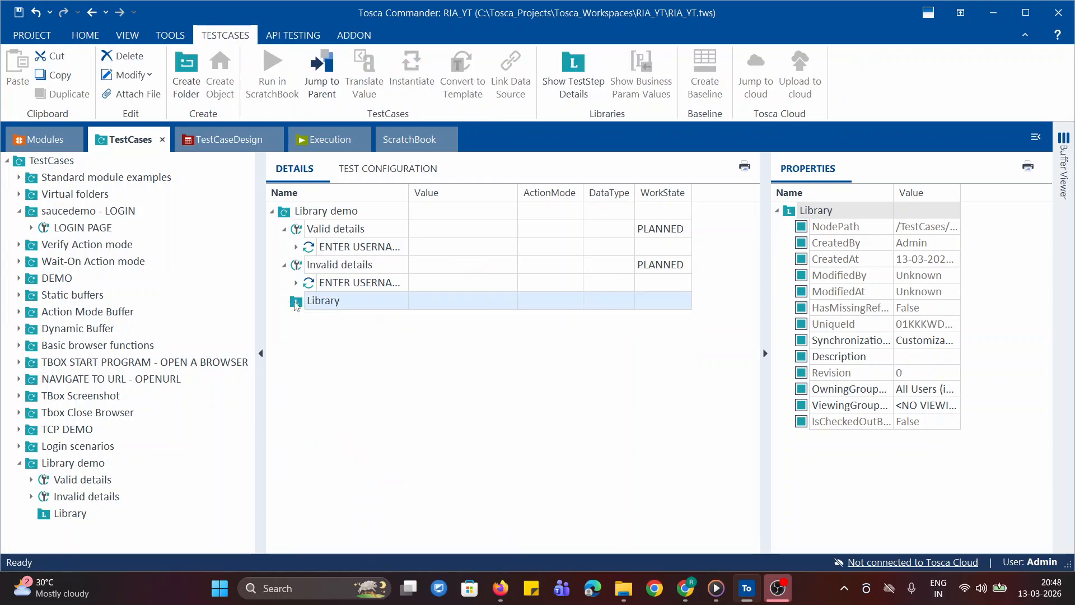
right_click(295, 302)
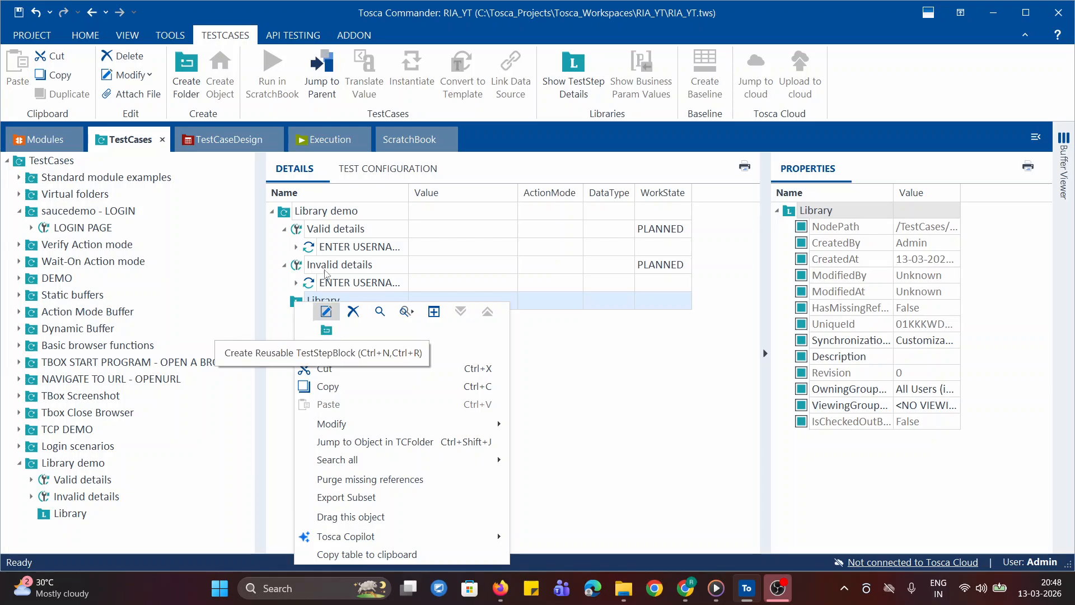
click(283, 335)
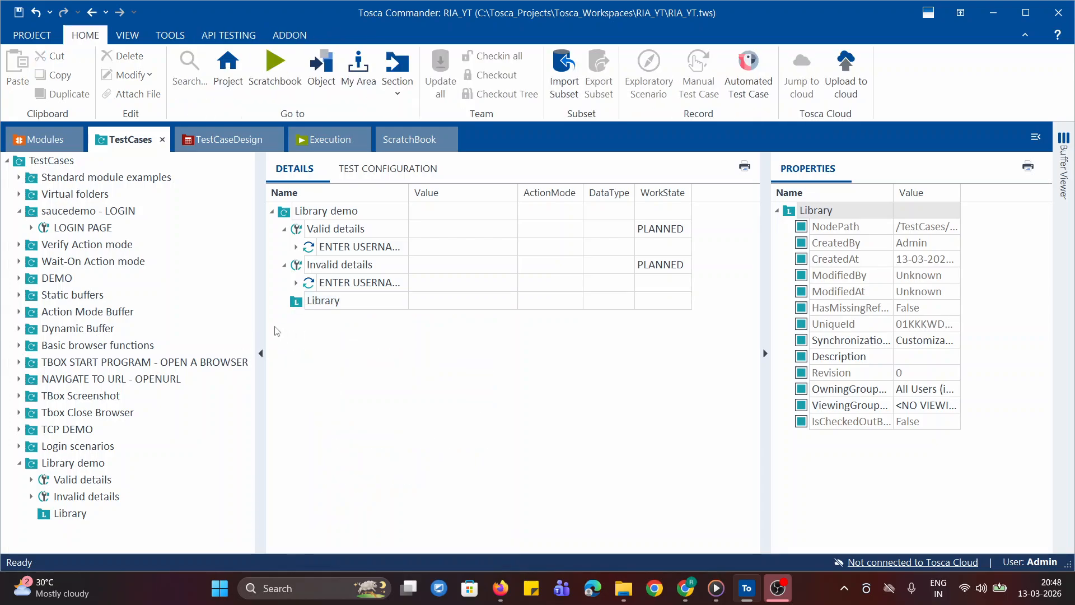
click(296, 246)
click(296, 247)
drag(309, 248, 303, 314)
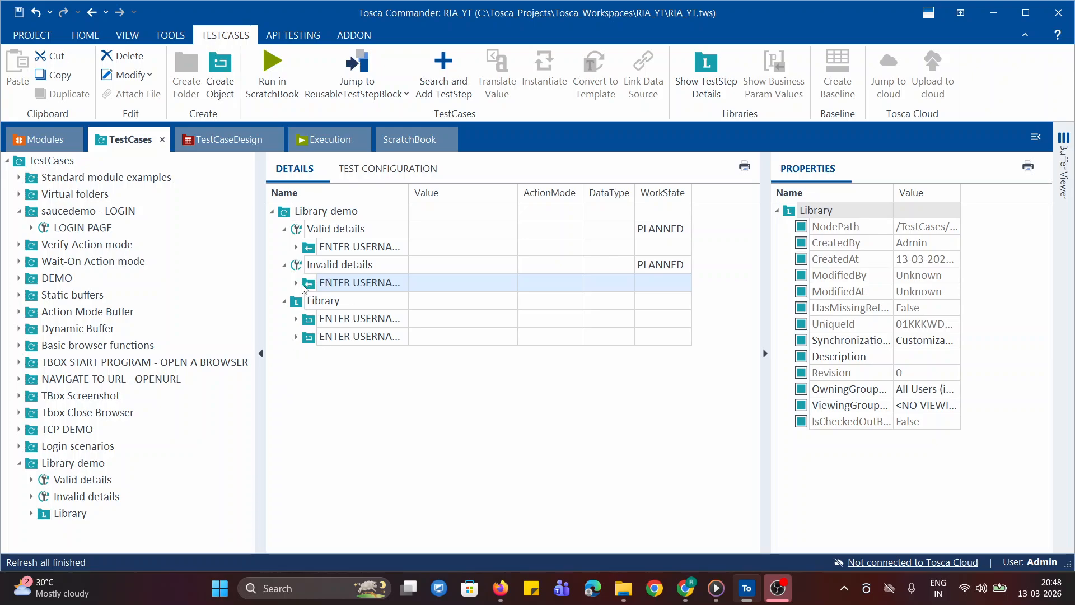
- Delete the reusable login block reference from both the Valid details and Invalid details test cases
click(285, 229)
click(284, 247)
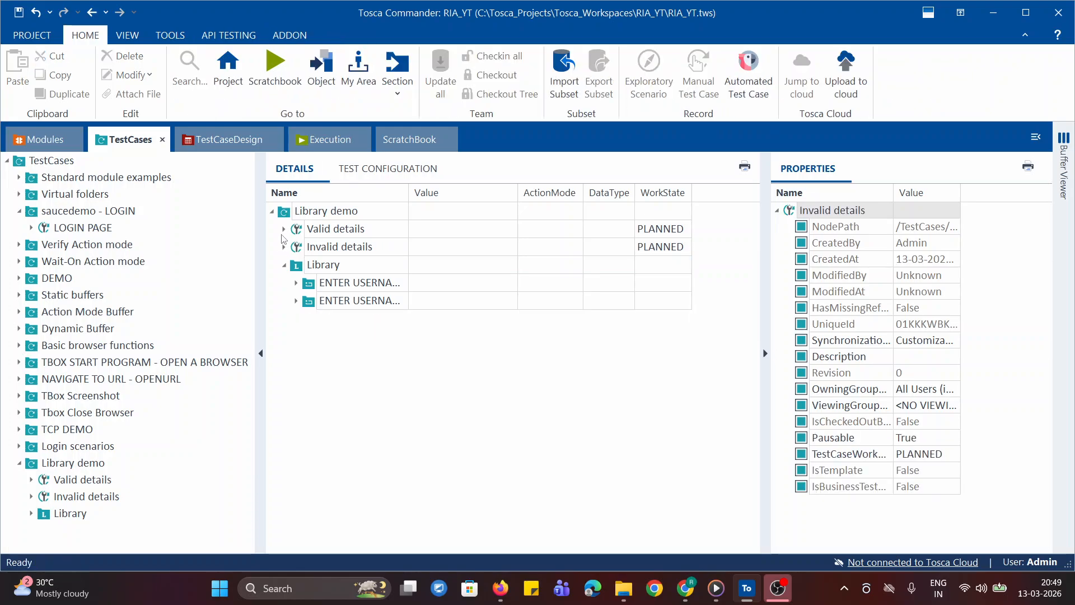
click(282, 229)
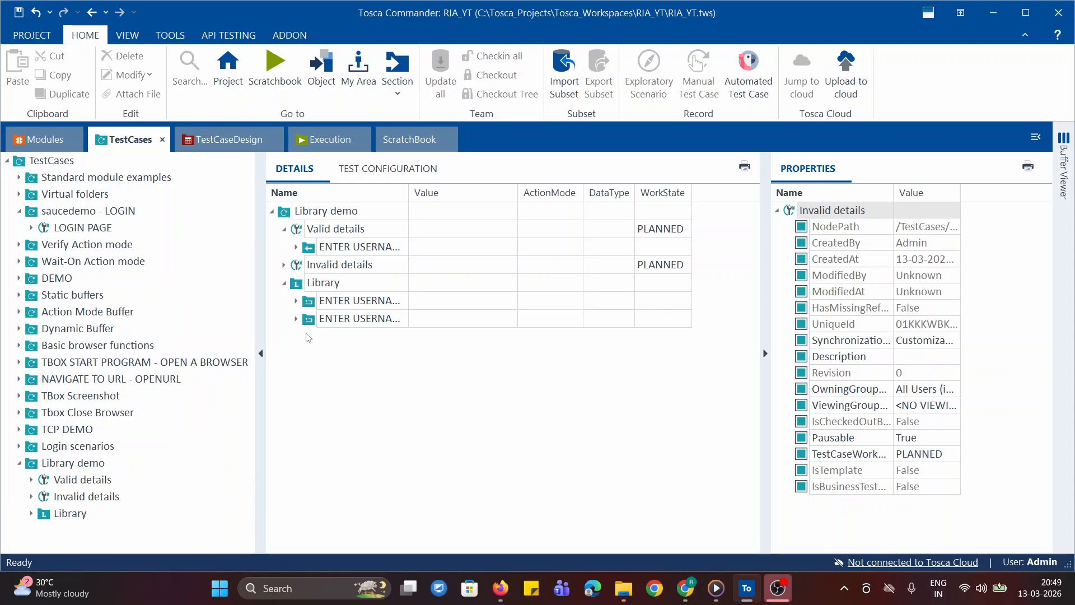
click(284, 229)
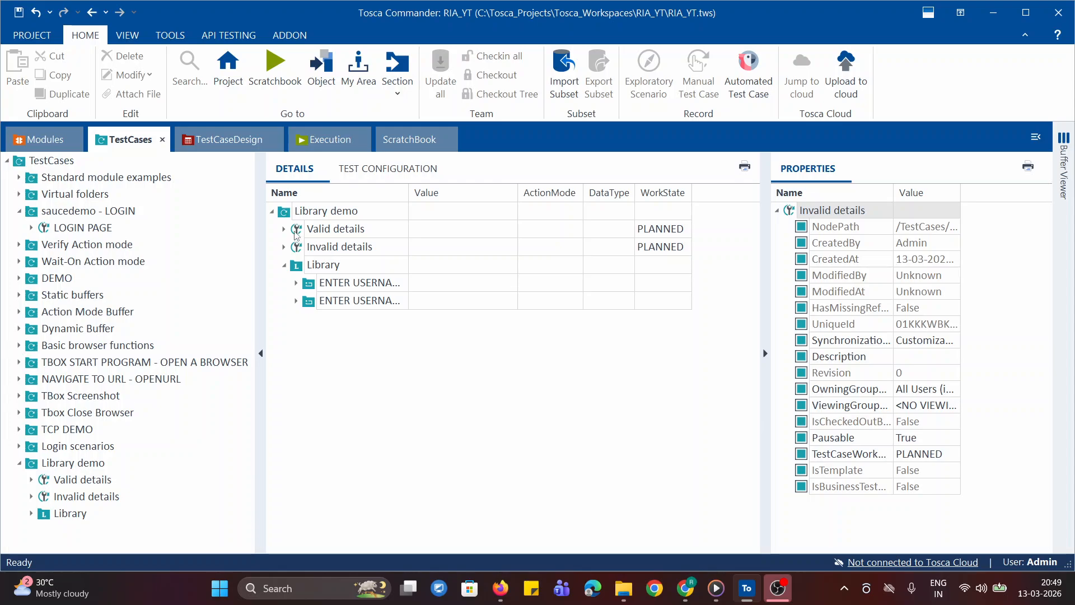
click(285, 229)
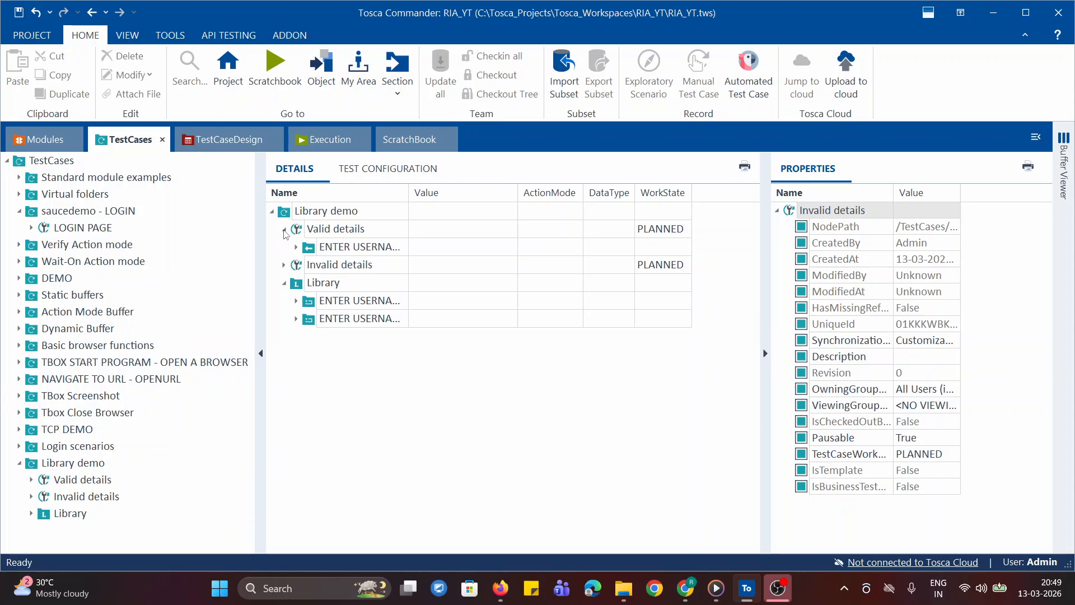
right_click(317, 248)
click(365, 256)
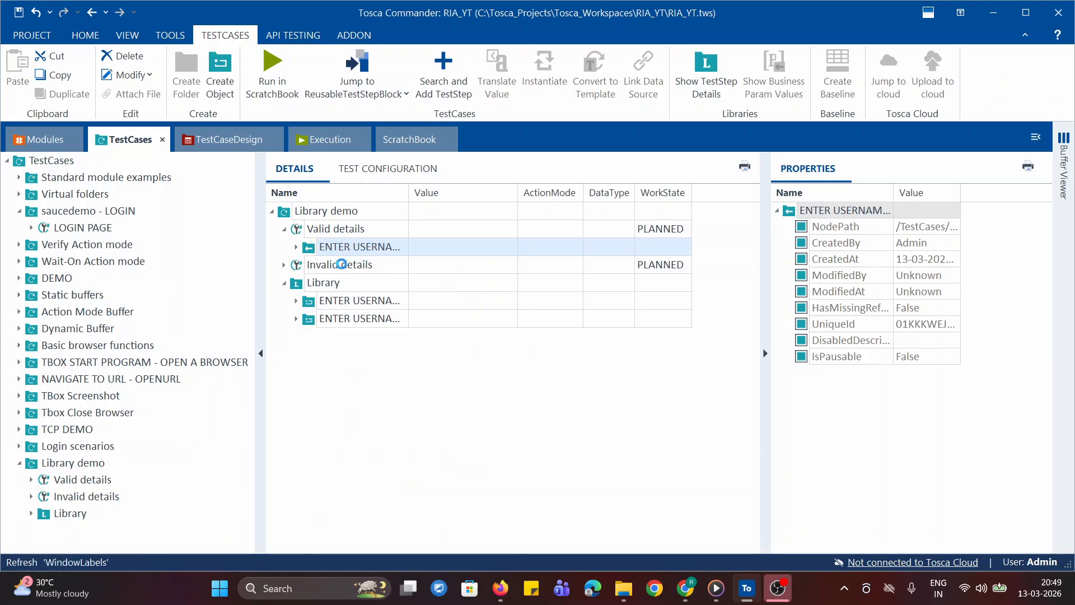
click(284, 247)
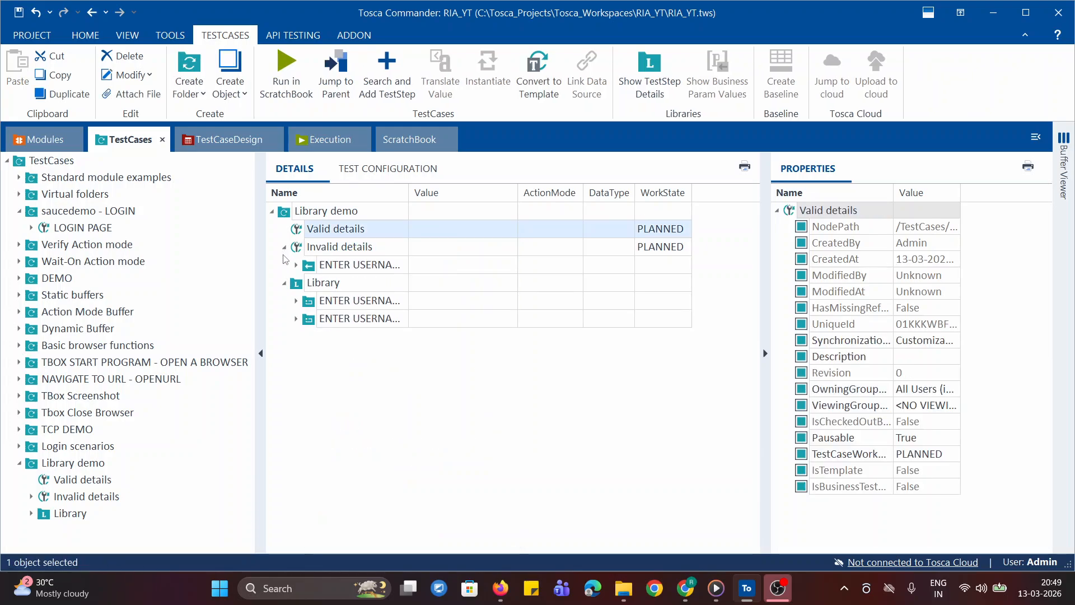
right_click(306, 267)
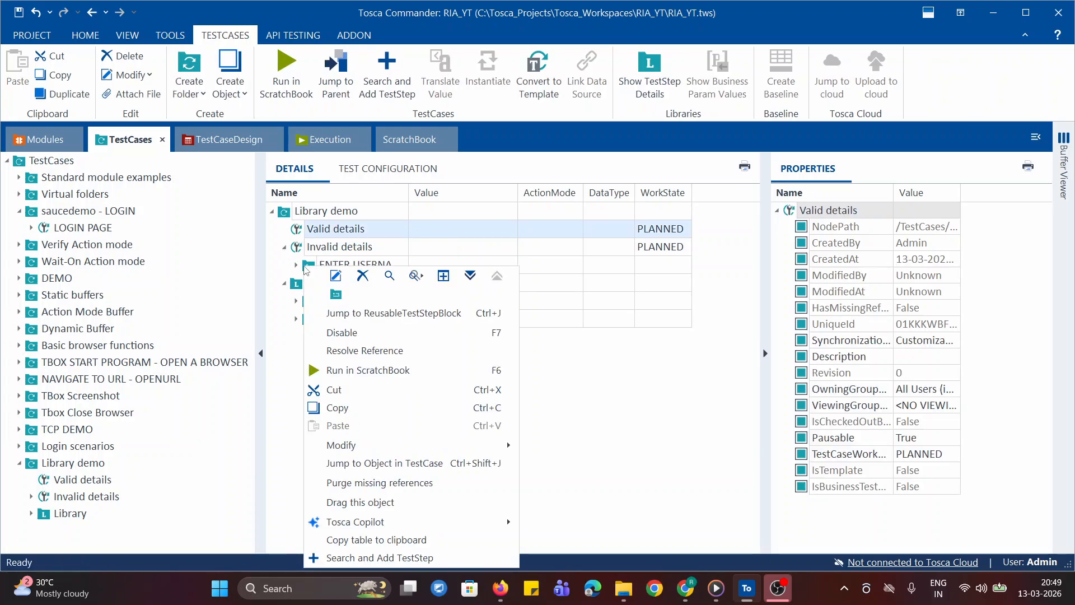
click(360, 277)
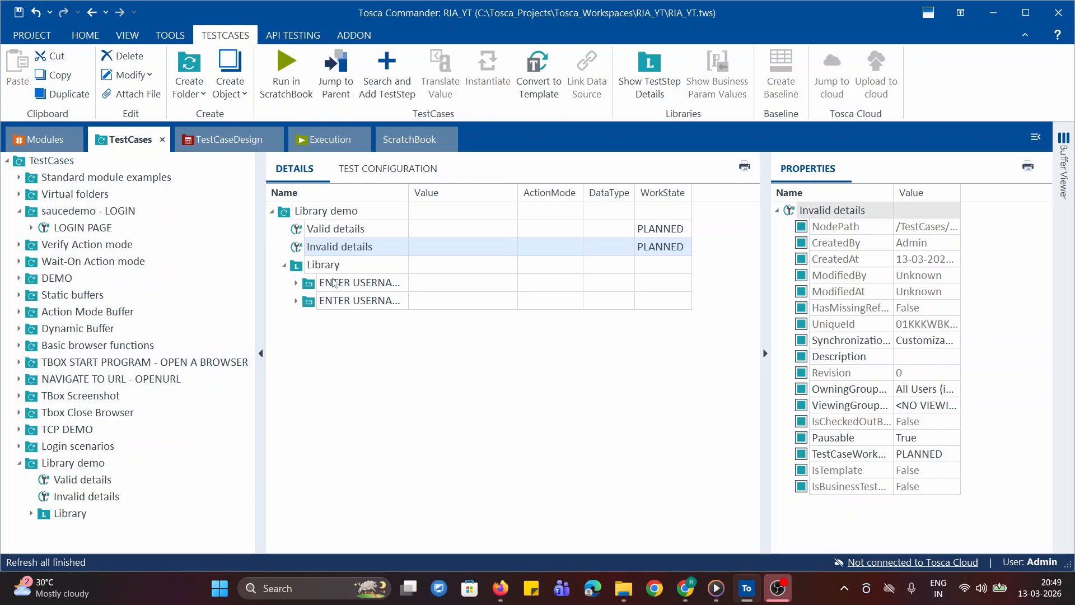
- Check the two login blocks in the Library and delete the second, duplicate one
click(296, 284)
click(296, 318)
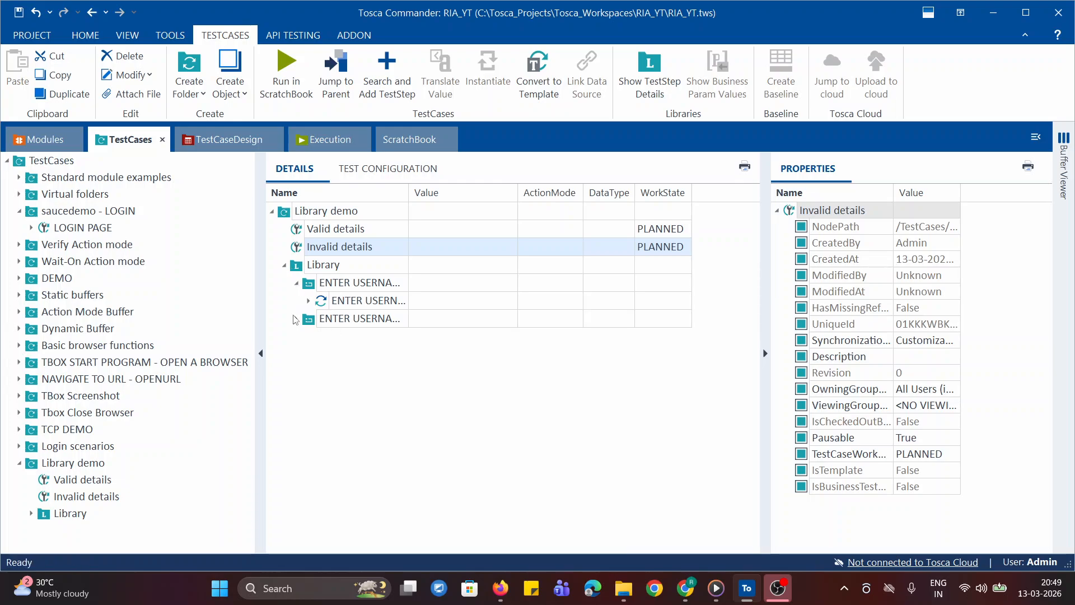
click(308, 337)
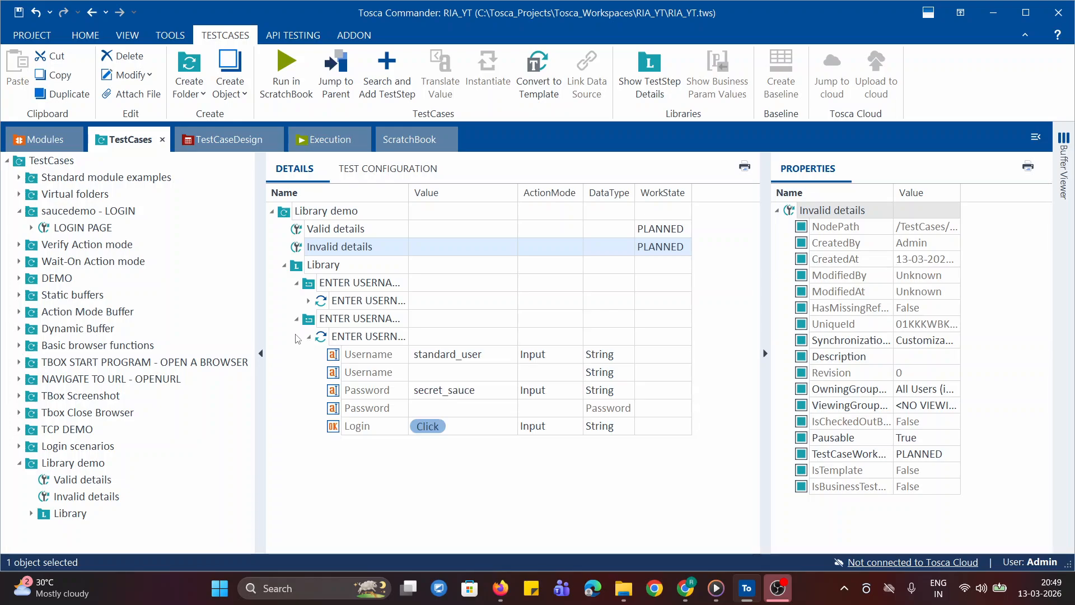
click(296, 318)
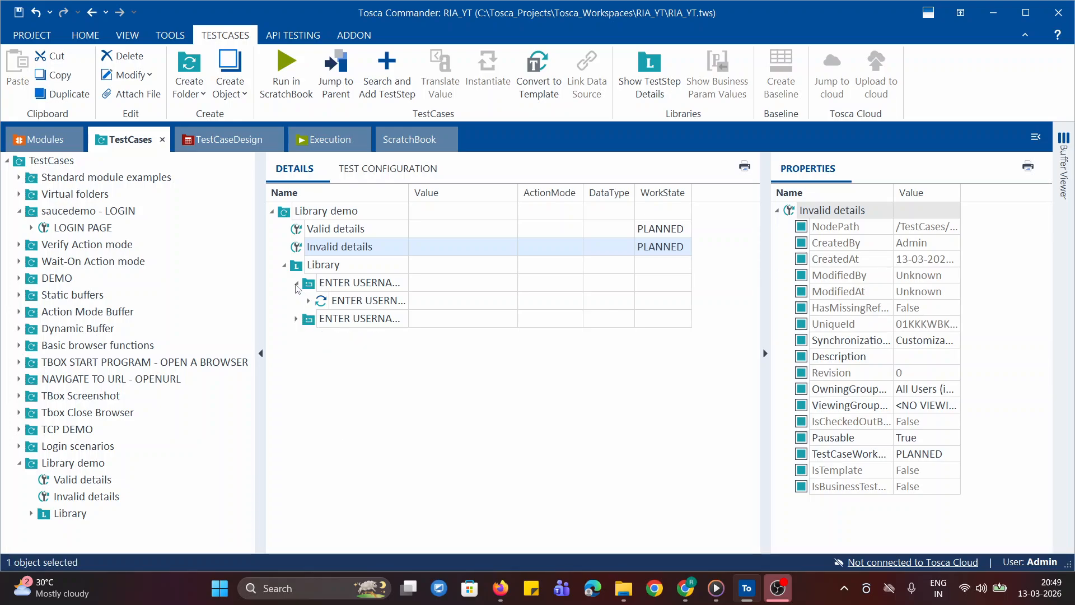
click(296, 284)
right_click(303, 302)
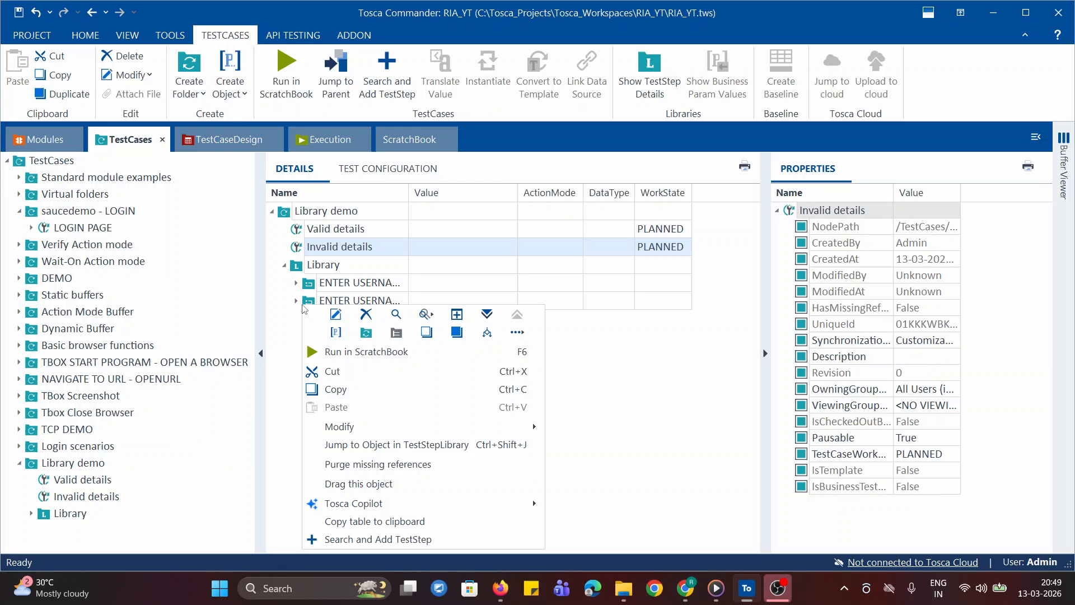
click(365, 312)
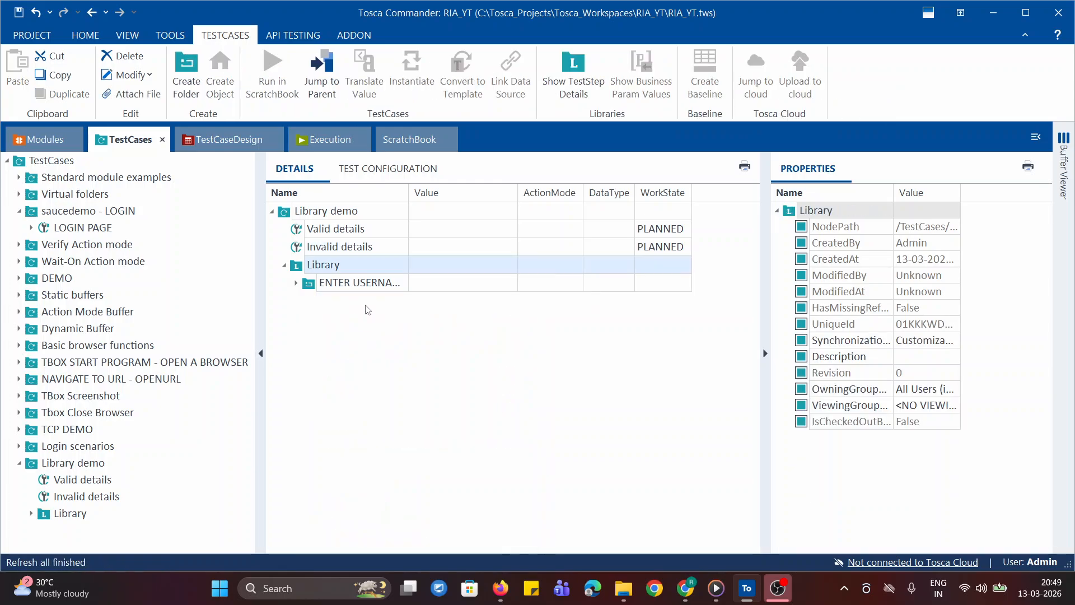
- Review the remaining login block in the Library and create a Business Parameters container in it
click(296, 283)
click(308, 300)
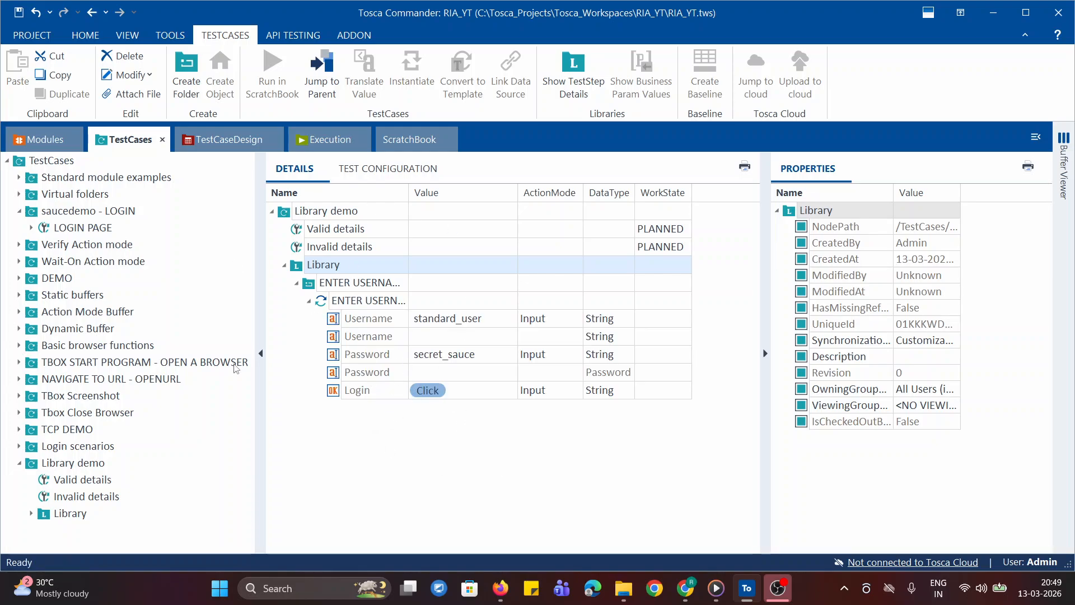
click(308, 300)
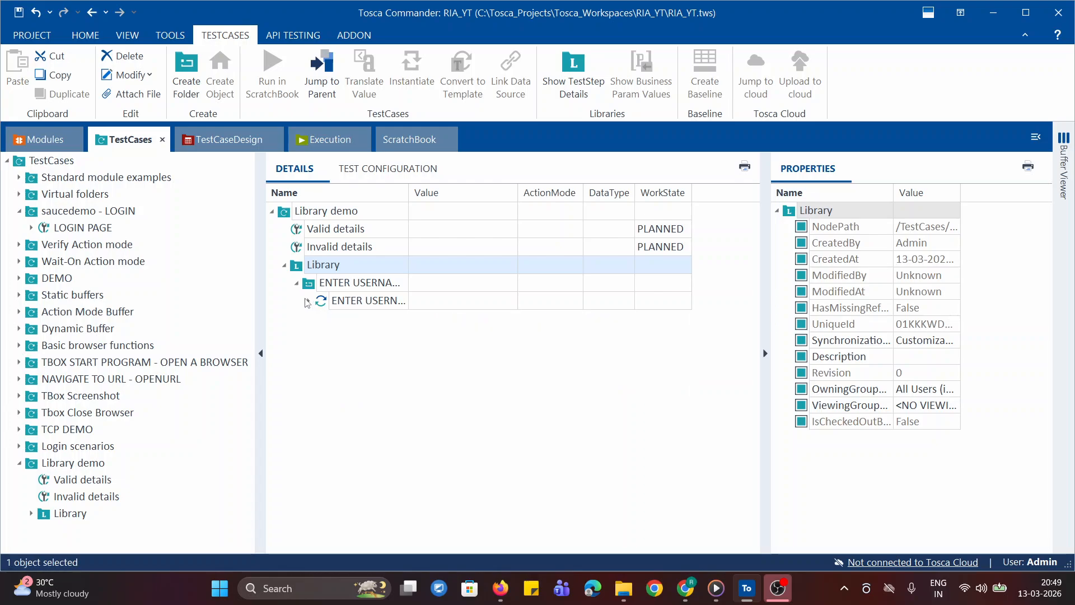
click(308, 302)
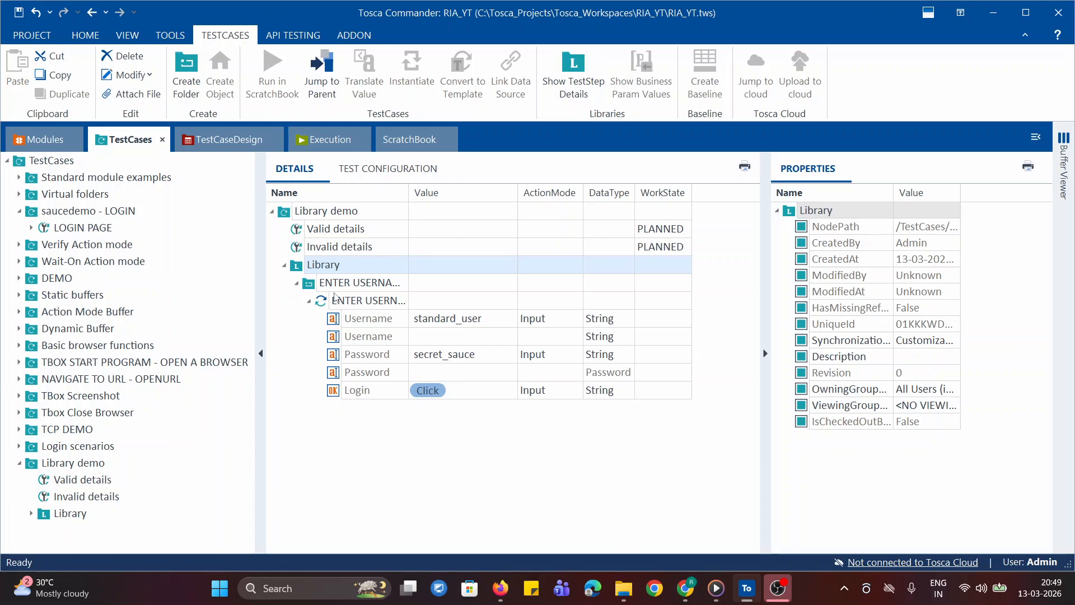
click(297, 283)
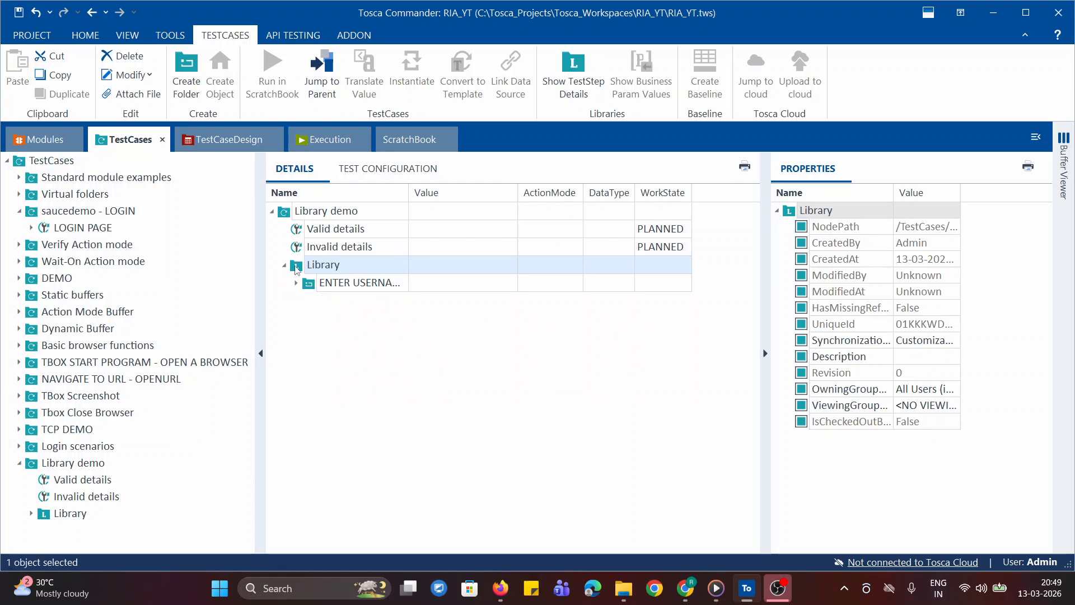
right_click(297, 269)
key(Escape)
click(305, 285)
right_click(305, 286)
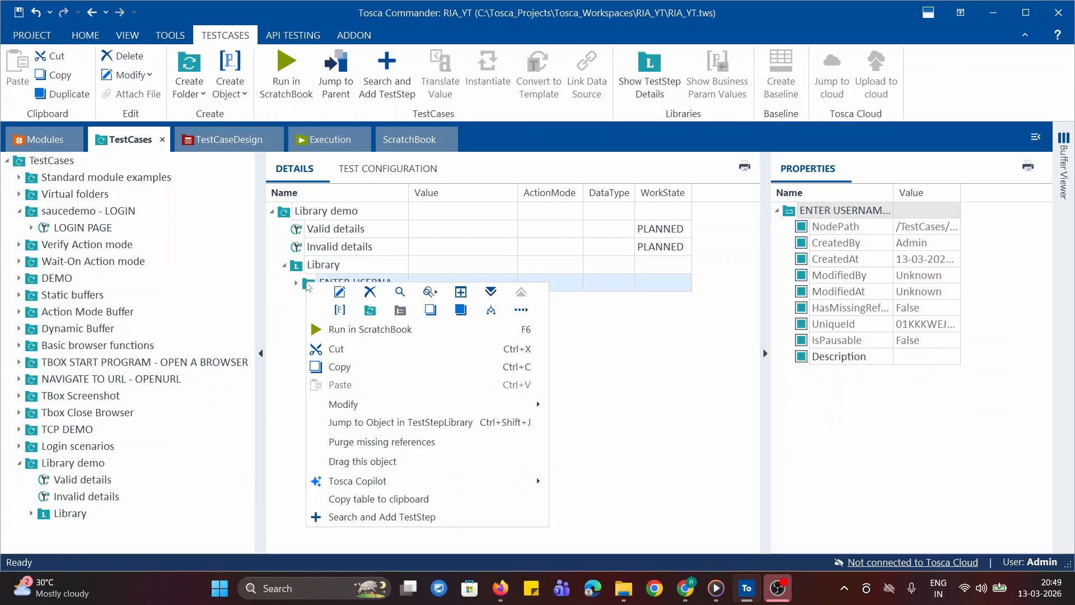
click(339, 311)
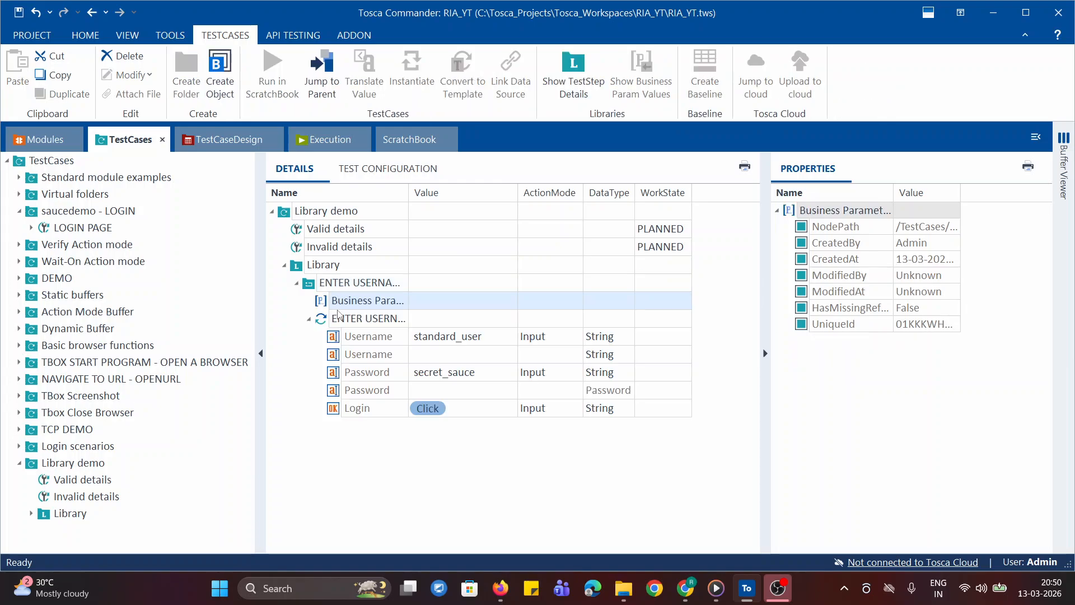
- Add a business parameter named "Username" to the login block's Business Parameters container
right_click(319, 301)
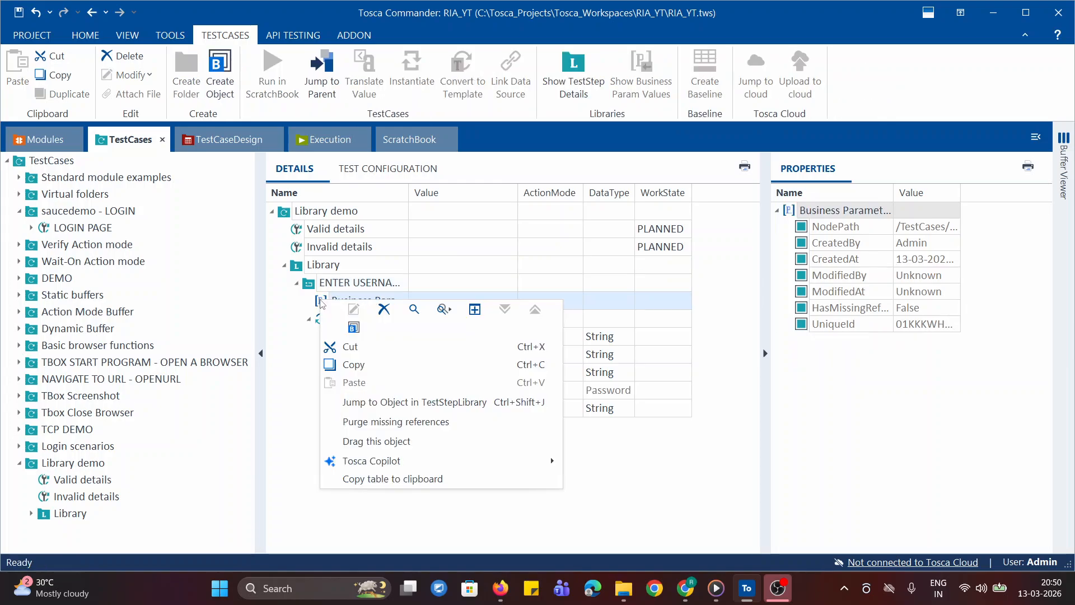
click(353, 327)
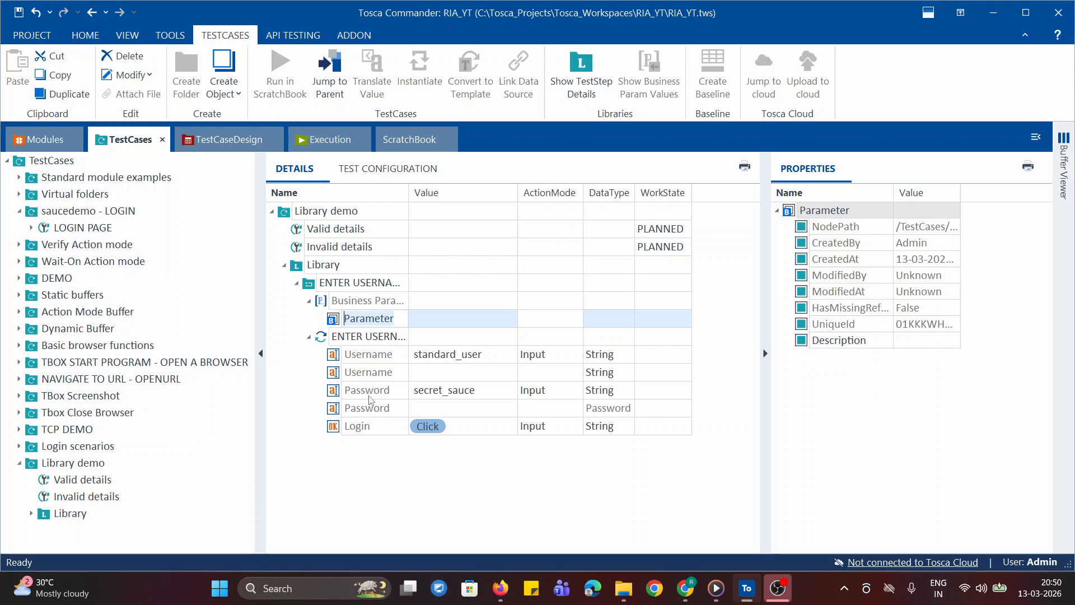
text(U)
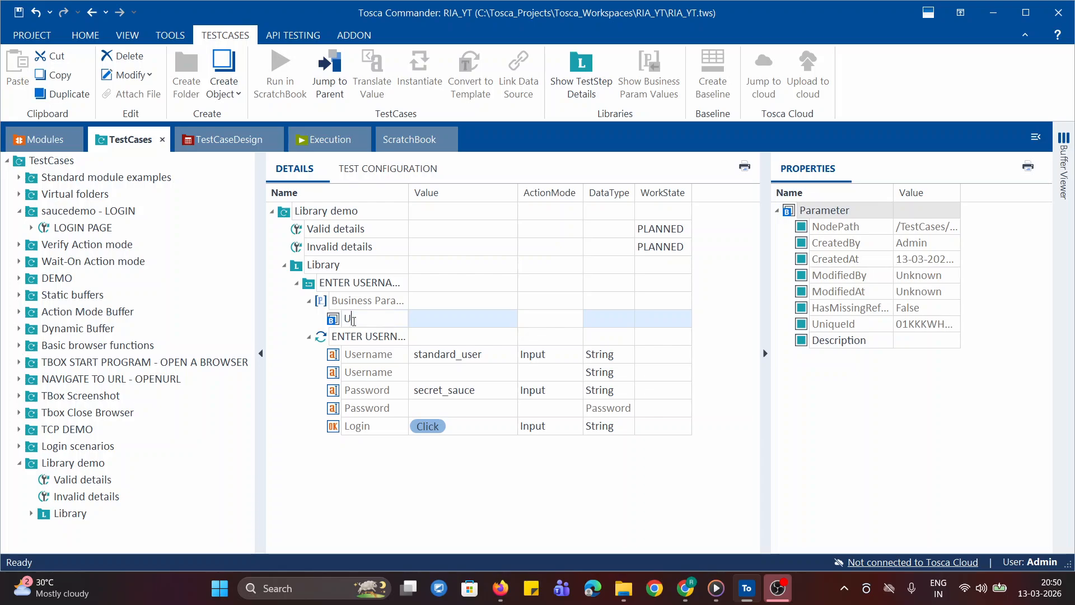
text(sername)
- Add a second business parameter named "Password" to the login block's Business Parameters container
right_click(323, 301)
click(355, 330)
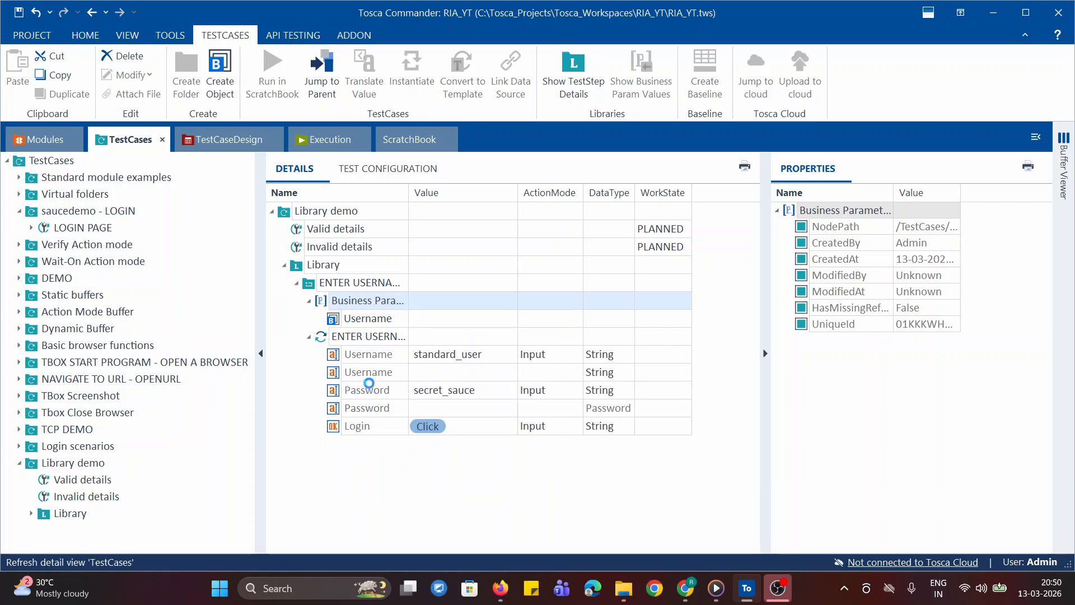
text(Pa)
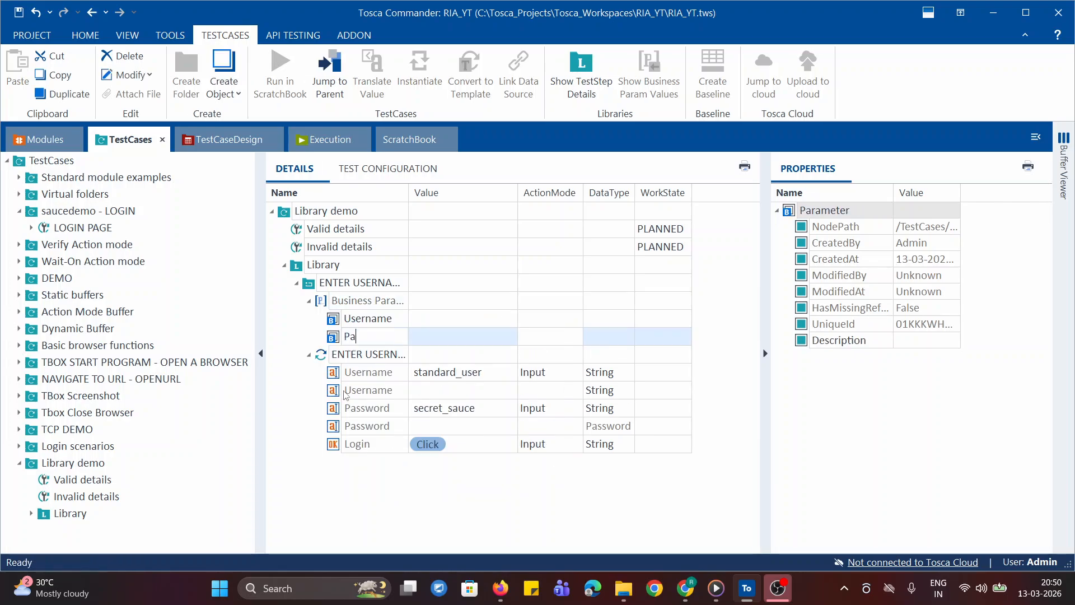
text(ssword)
click(360, 486)
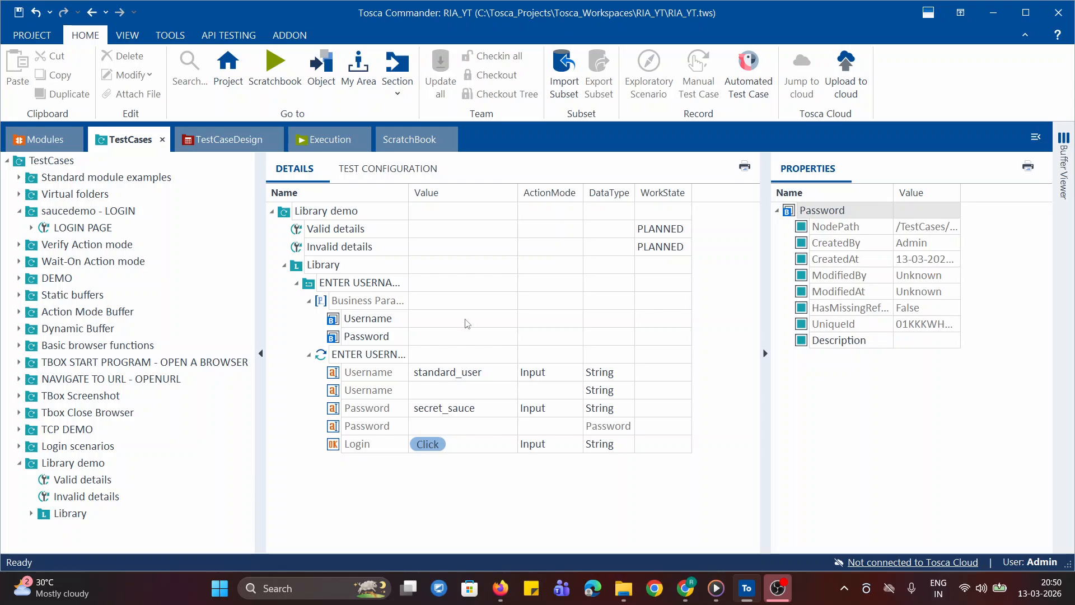
- Replace the fixed value of the login step's first Username field with the Username business parameter, {PL[Username]}
click(431, 378)
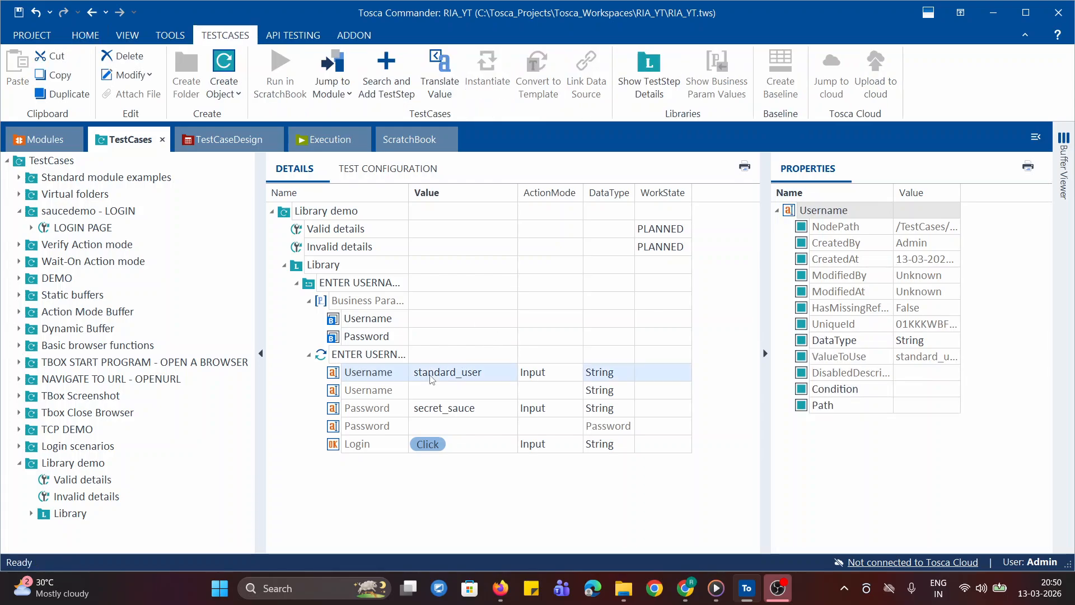
click(431, 376)
key(Delete)
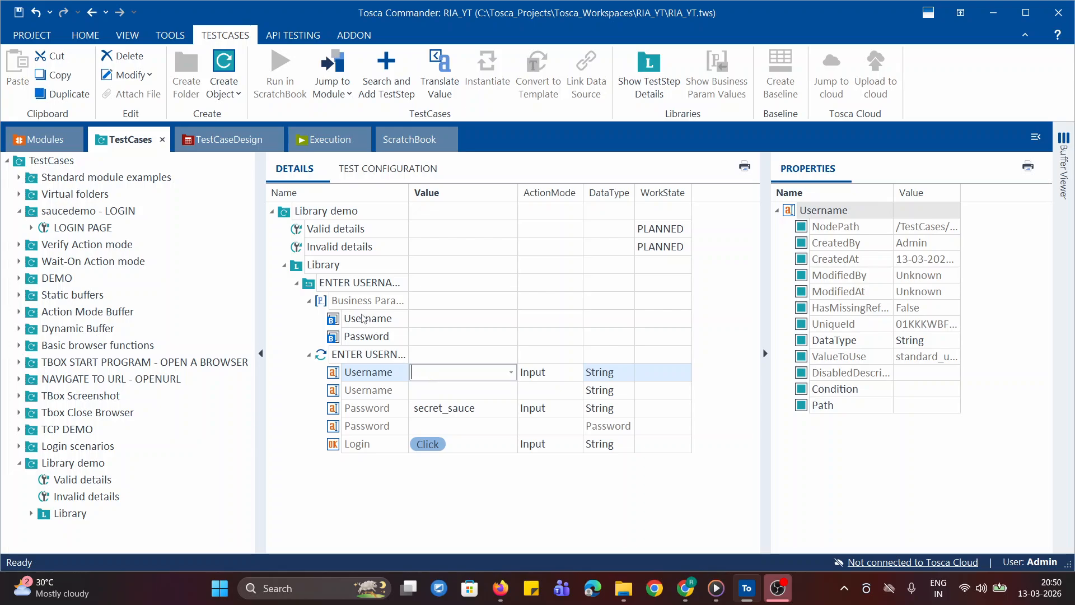
drag(358, 318, 436, 373)
- Replace the fixed value of the login step's first Password field with the Password business parameter, {PL[Password]}
click(426, 408)
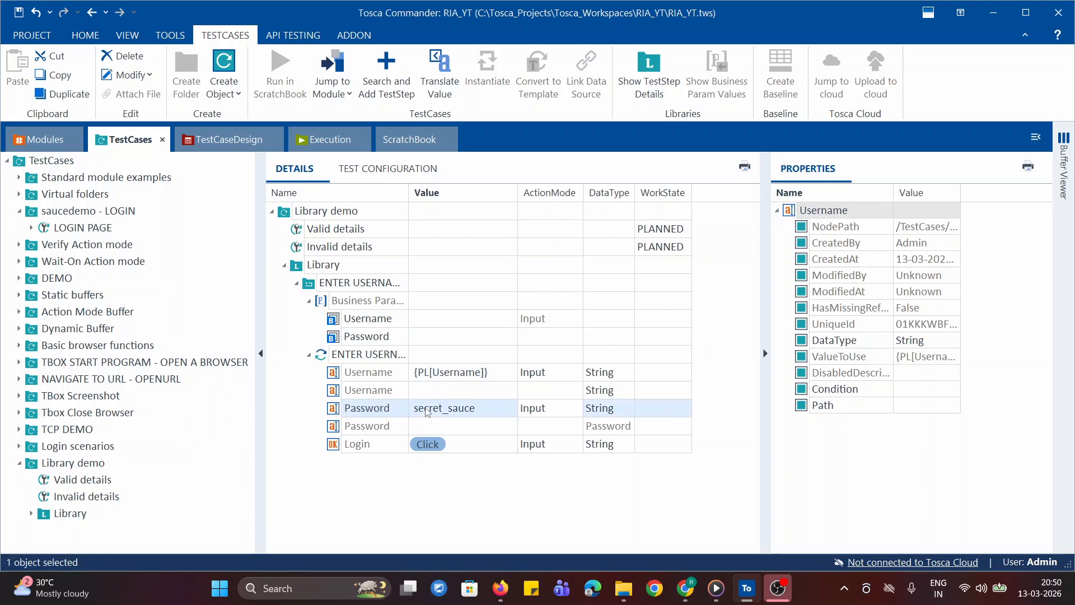
click(425, 408)
key(Delete)
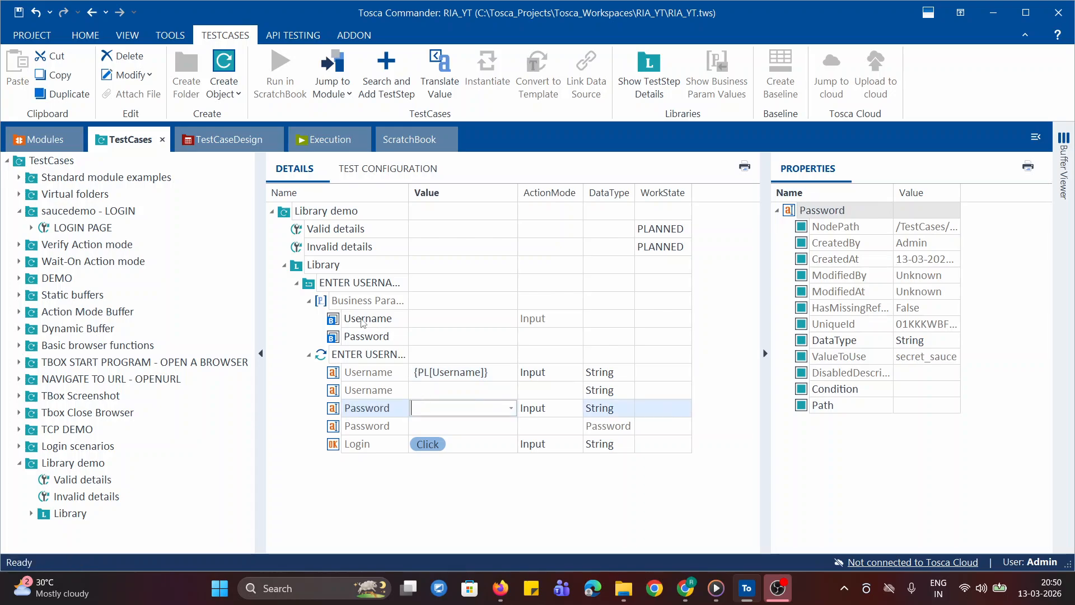
drag(343, 339, 450, 407)
click(501, 528)
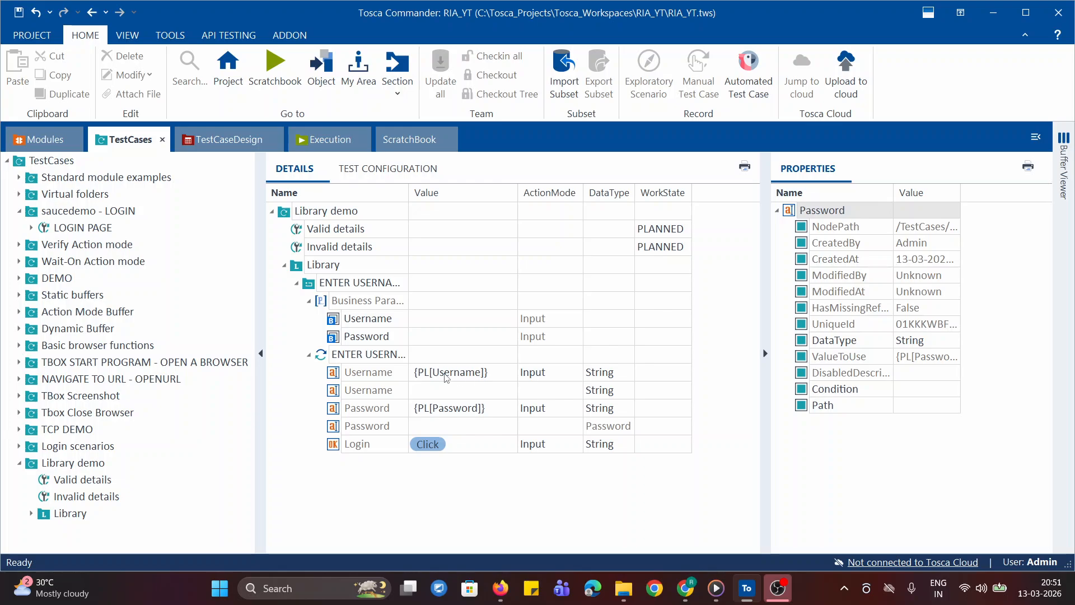
- Collapse the Library block's contents and add a reference to the reusable login block in both the Valid details and Invalid details test cases
click(308, 354)
click(308, 300)
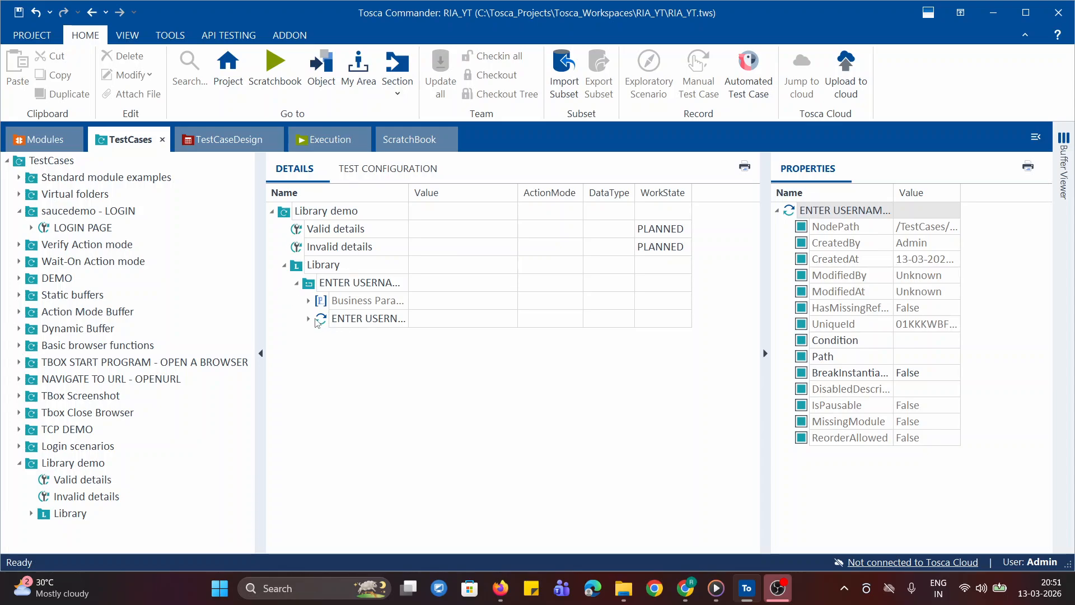
drag(307, 287, 301, 247)
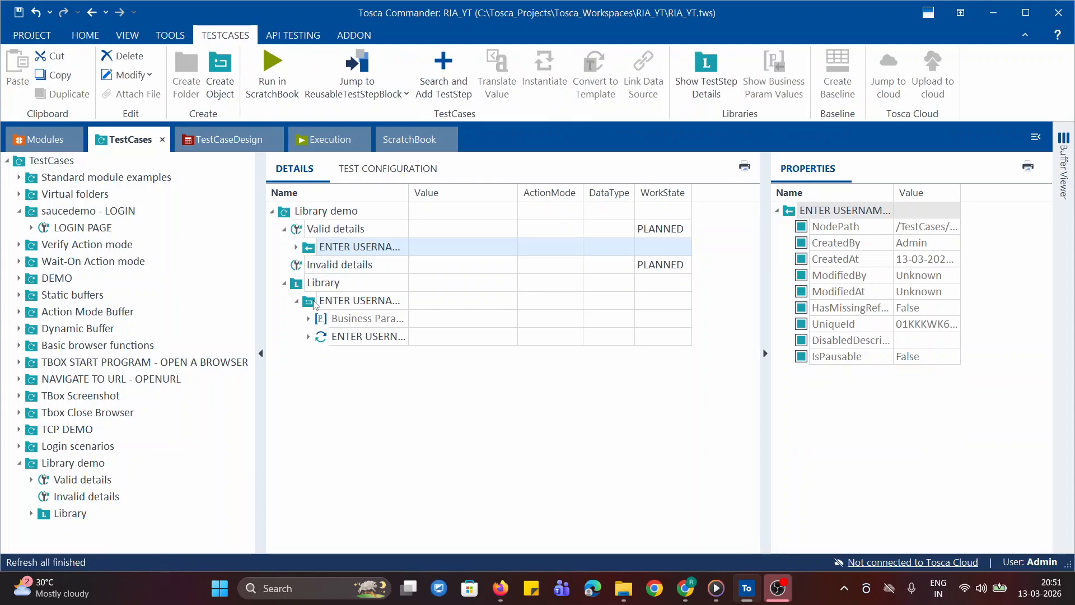
drag(307, 303, 297, 263)
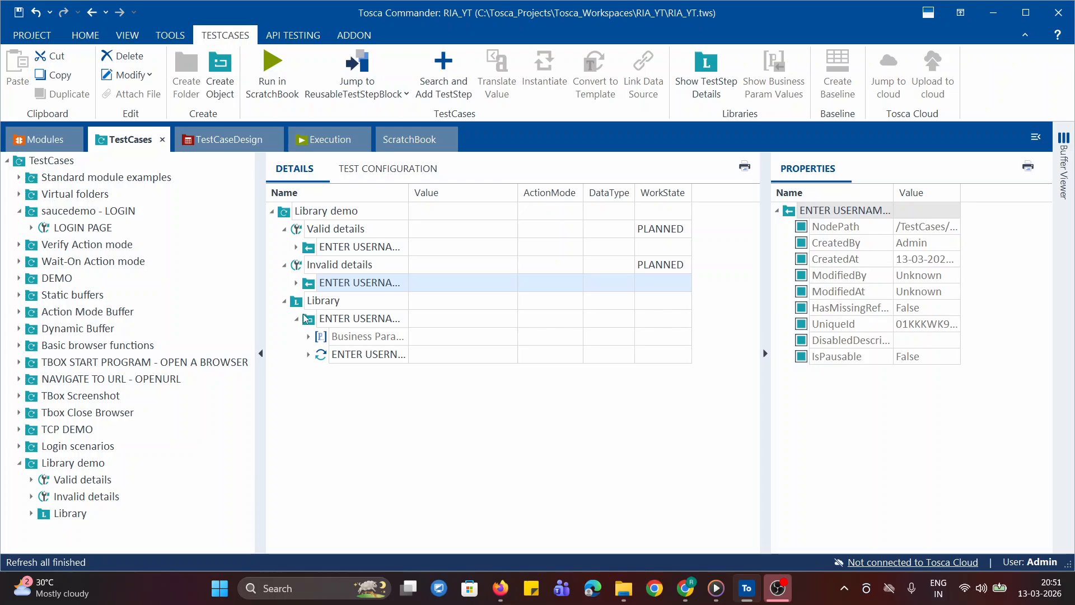
click(296, 318)
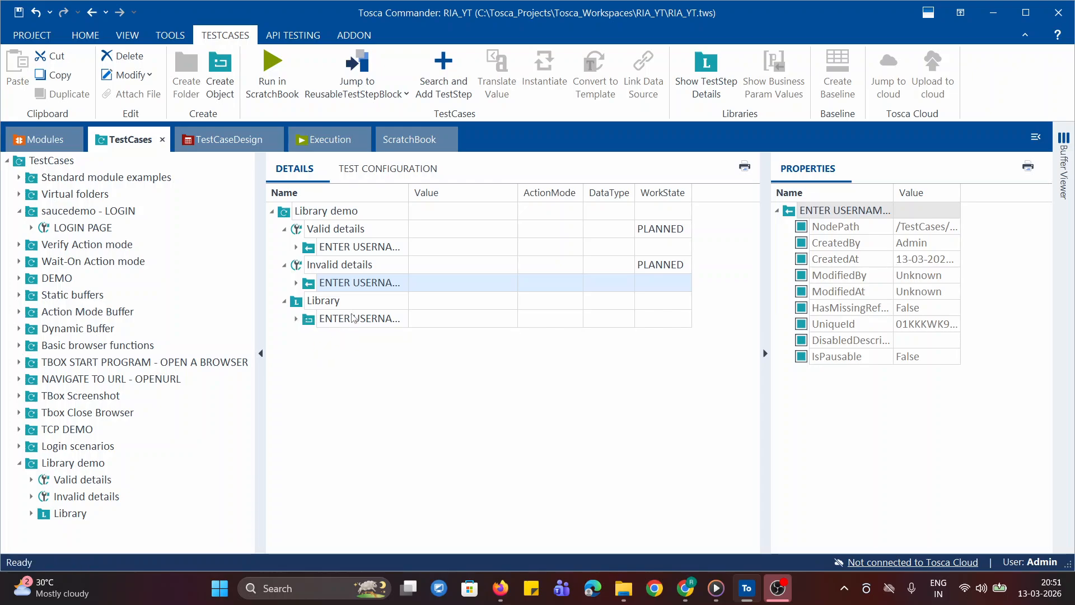
- Expand the referenced login block's business parameters under both the Valid details and Invalid details test cases
click(284, 265)
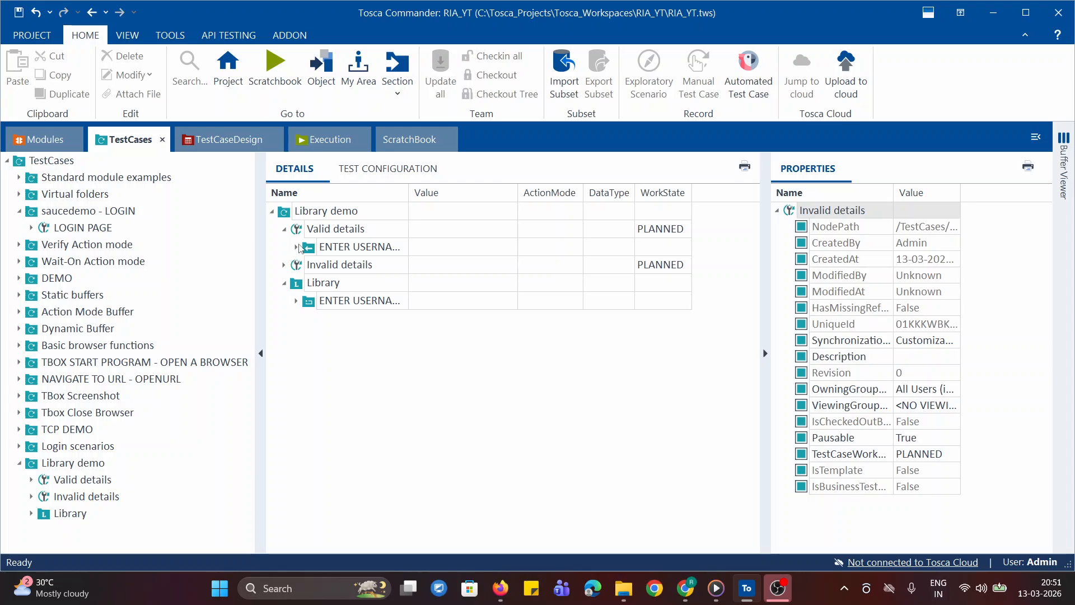
click(297, 247)
click(309, 265)
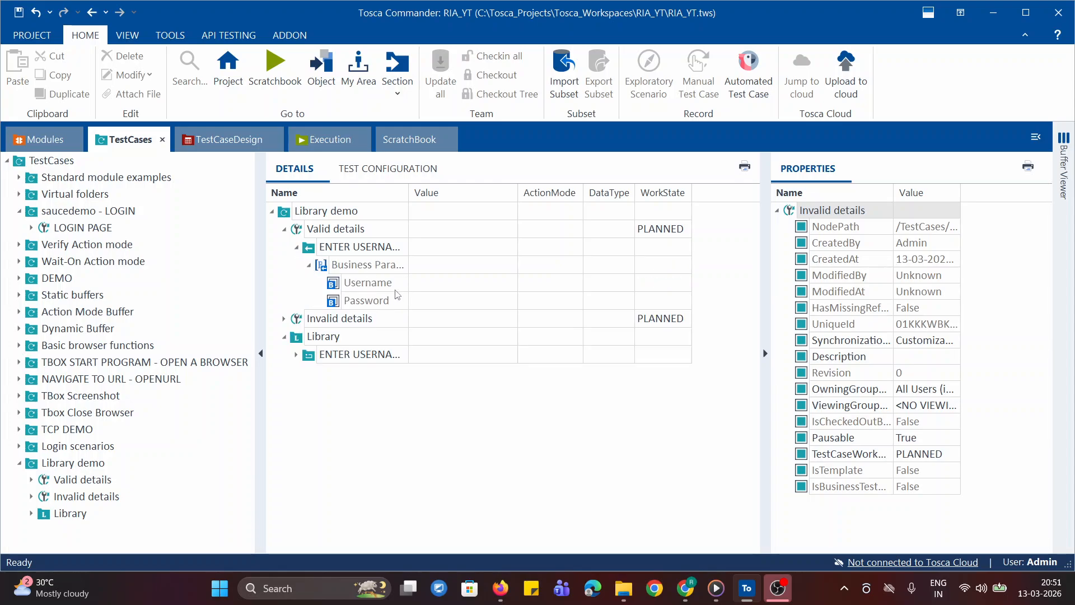
click(442, 290)
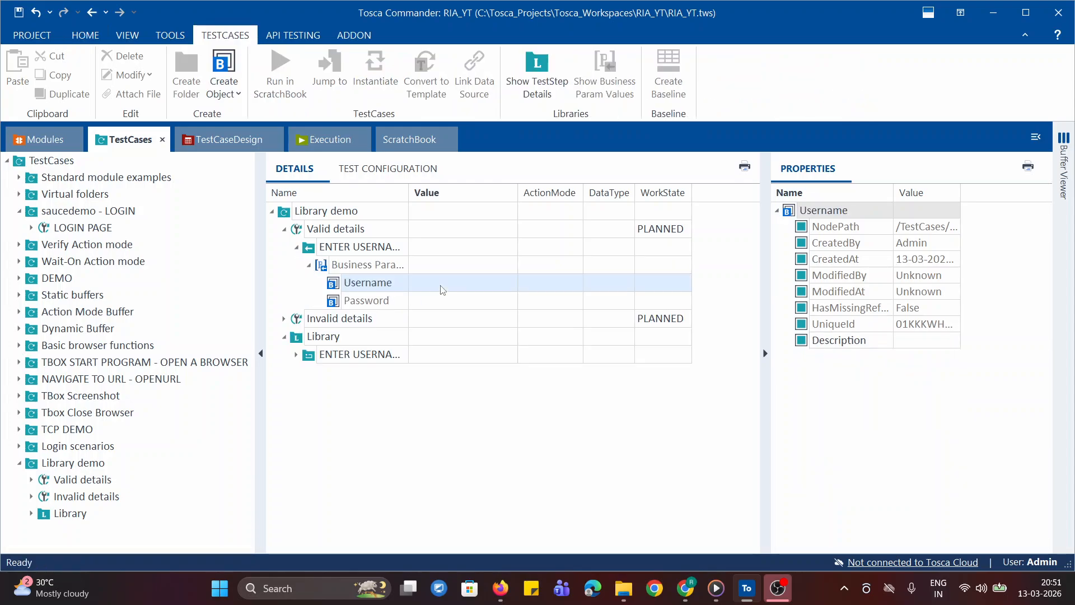
click(284, 319)
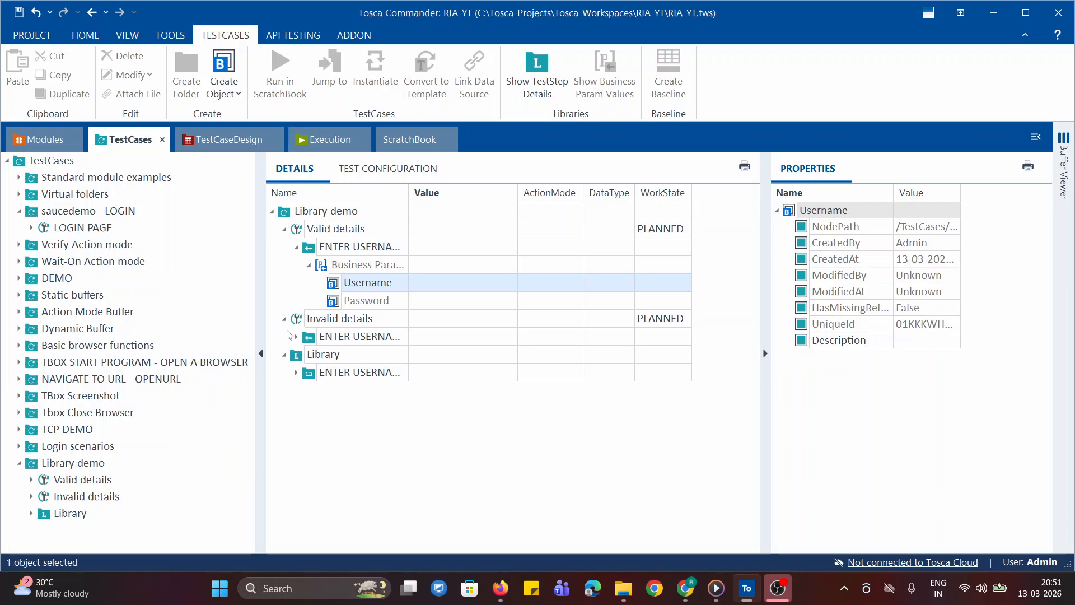
click(296, 336)
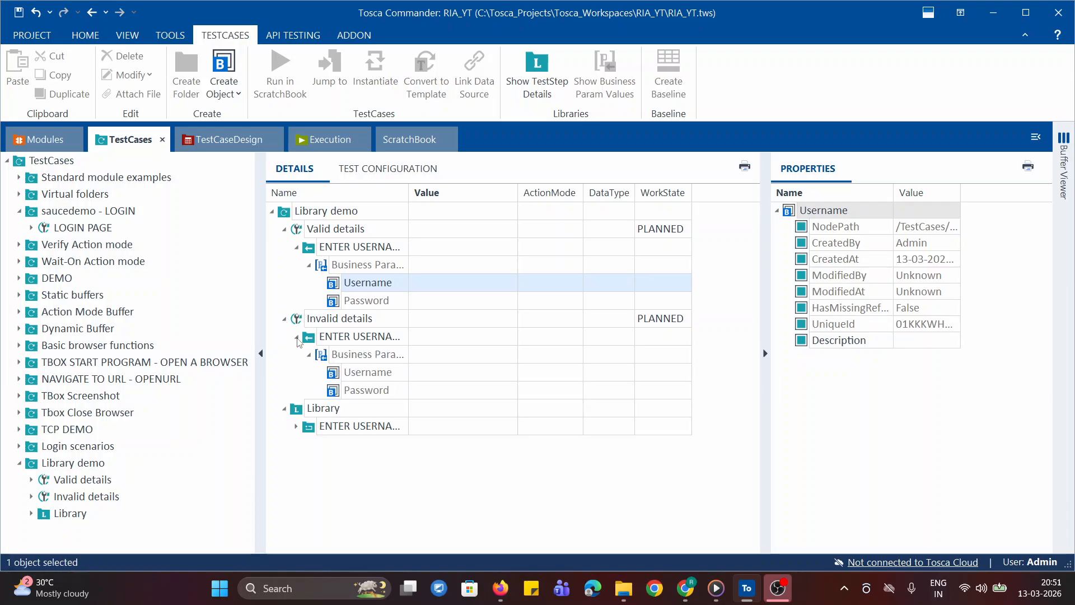
- Set the Username business parameter of Valid details to standard_user, copied from the Swag Labs login page in Chrome
click(465, 288)
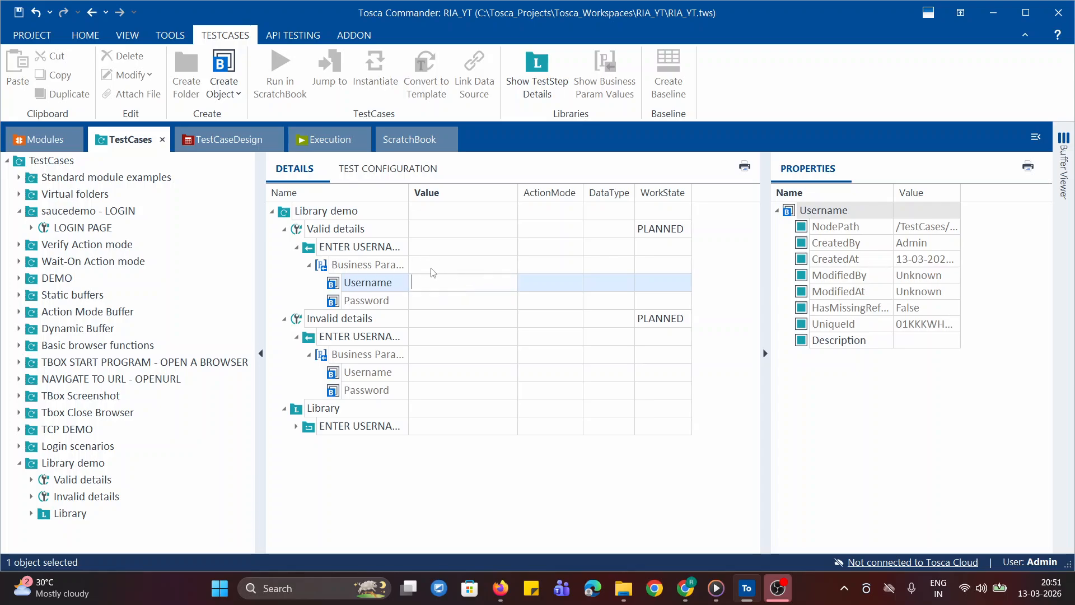
click(685, 588)
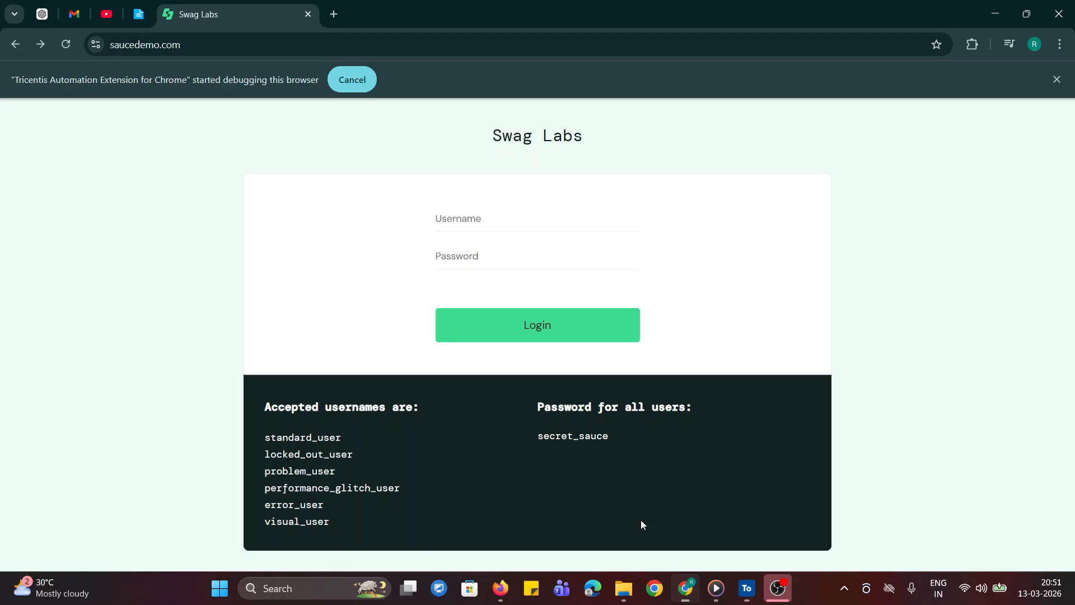
double_click(295, 433)
key(ctrl+c)
click(747, 588)
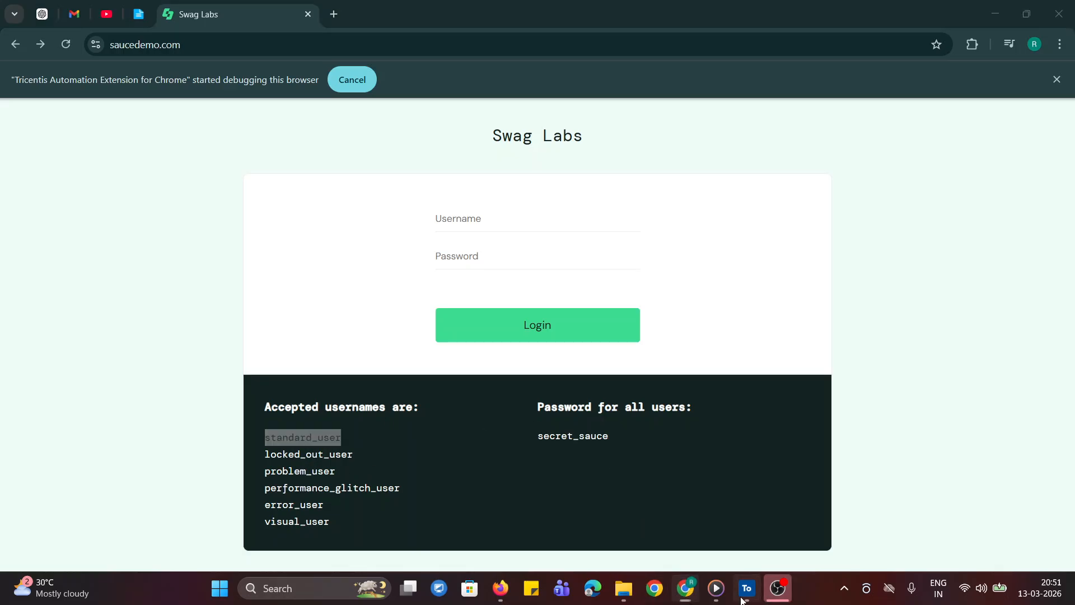
click(462, 278)
key(ctrl+v)
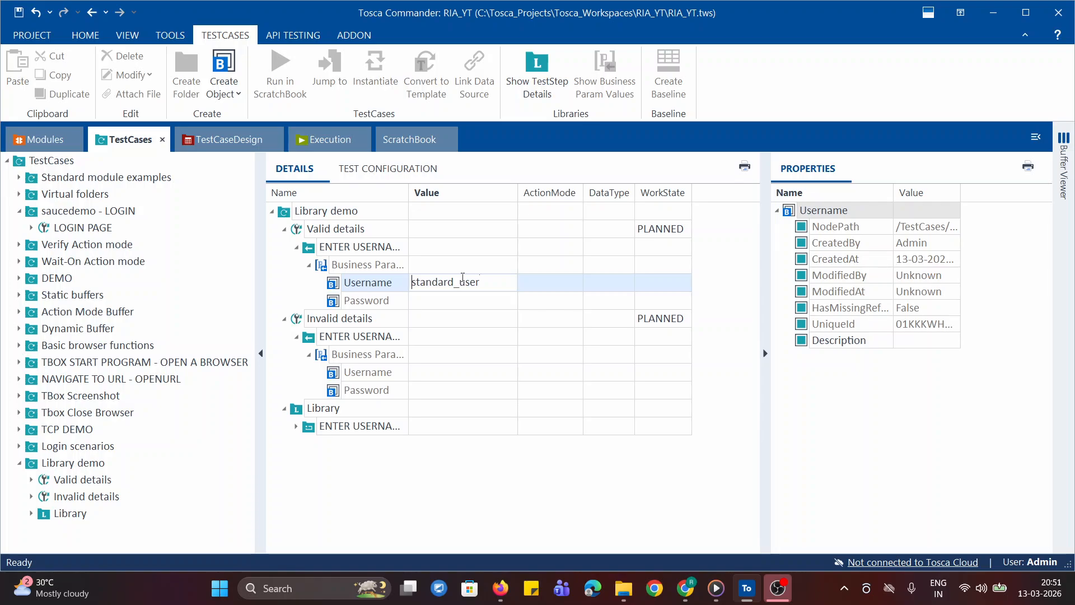
- Fill in the Password business parameter of Valid details with the password copied from the Swag Labs page in Chrome
click(465, 305)
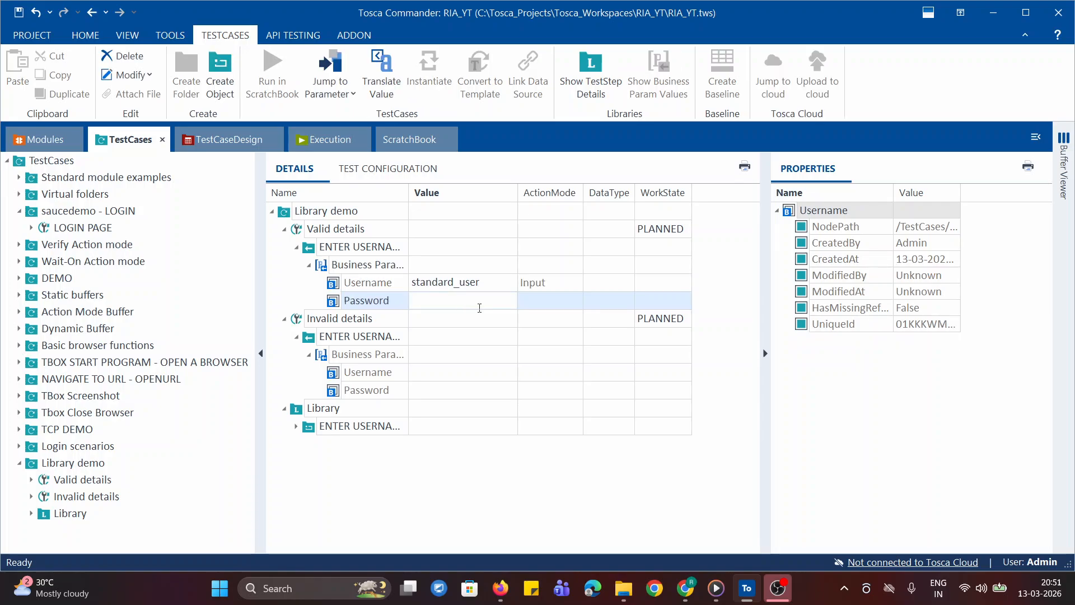
click(685, 588)
click(566, 437)
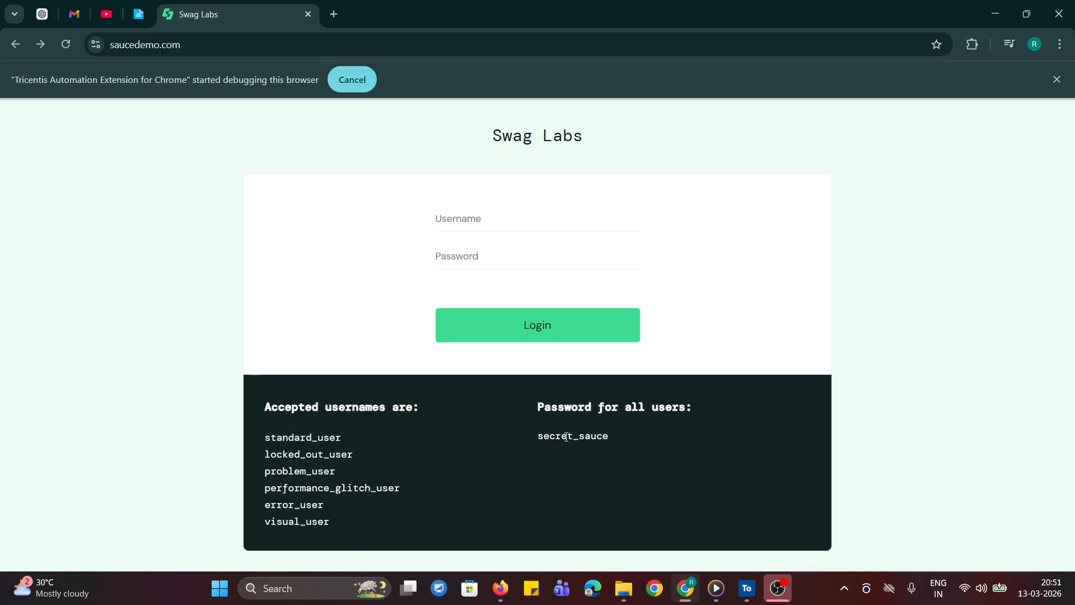
double_click(566, 437)
key(ctrl+c)
click(747, 588)
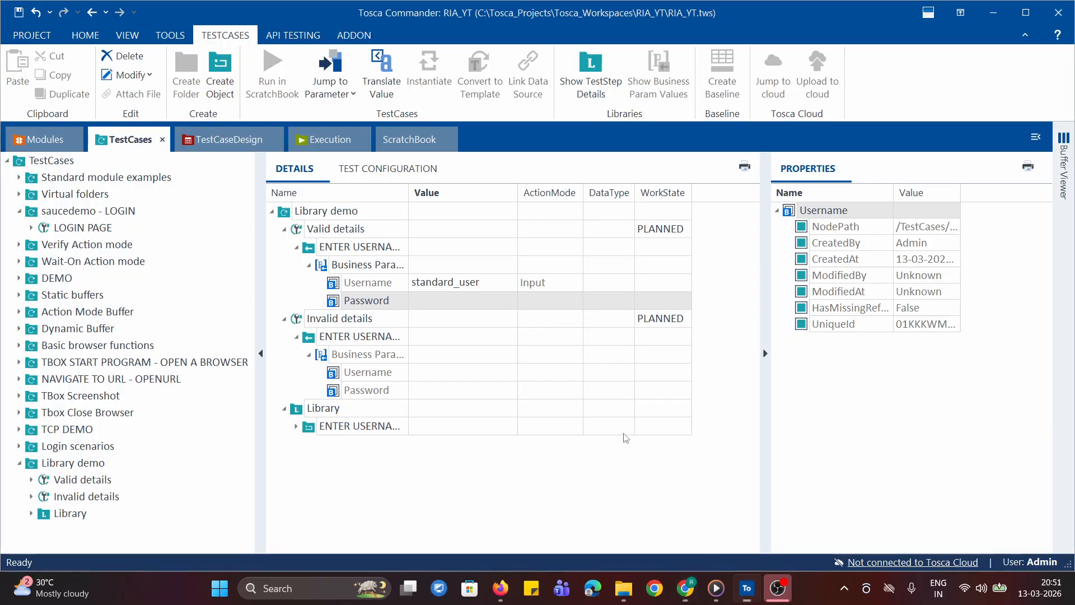
click(446, 302)
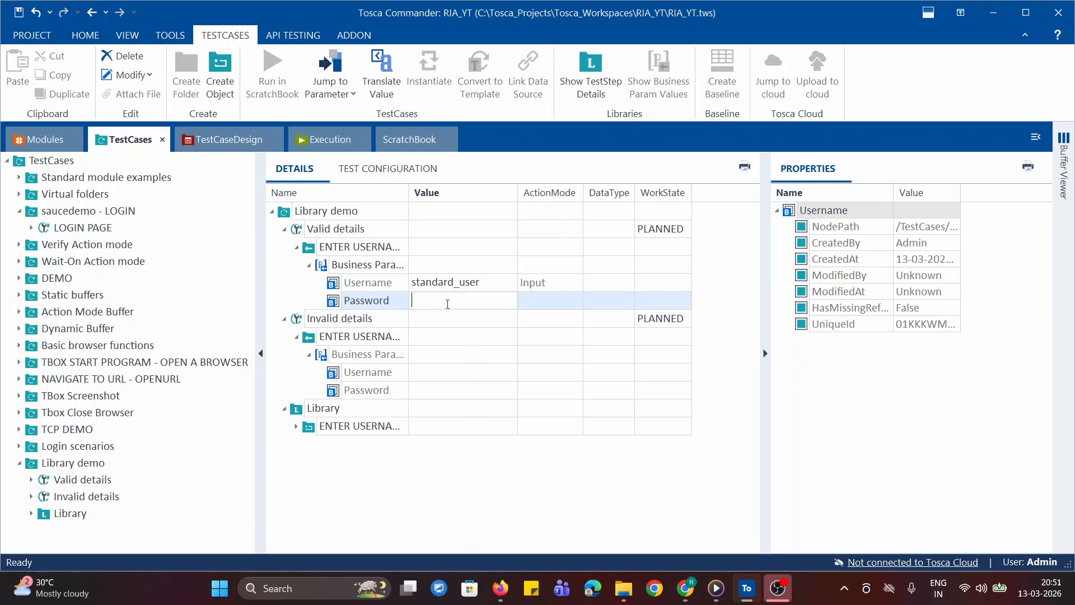
key(ctrl+v)
- Set the Username business parameter of Invalid details to locked_out_user, copied from the Swag Labs page in Chrome
click(464, 372)
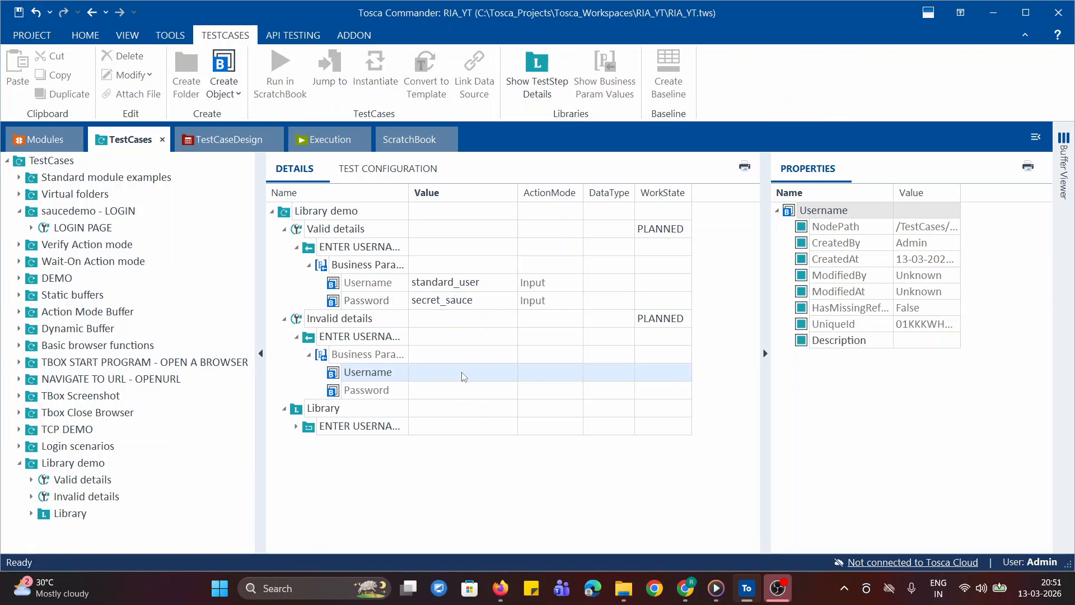
click(683, 597)
double_click(280, 458)
key(ctrl+c)
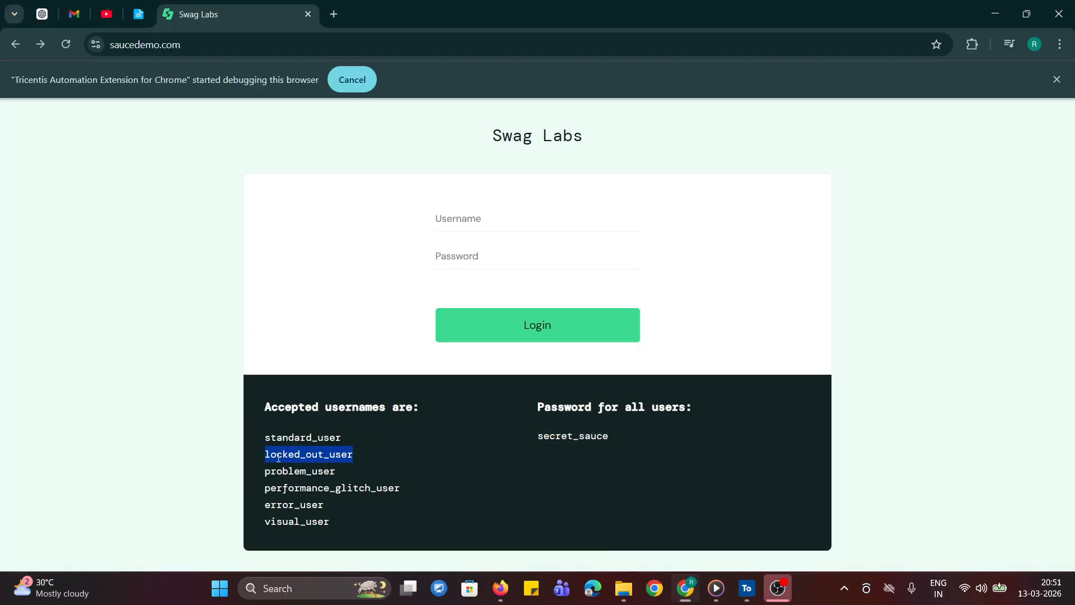
click(746, 588)
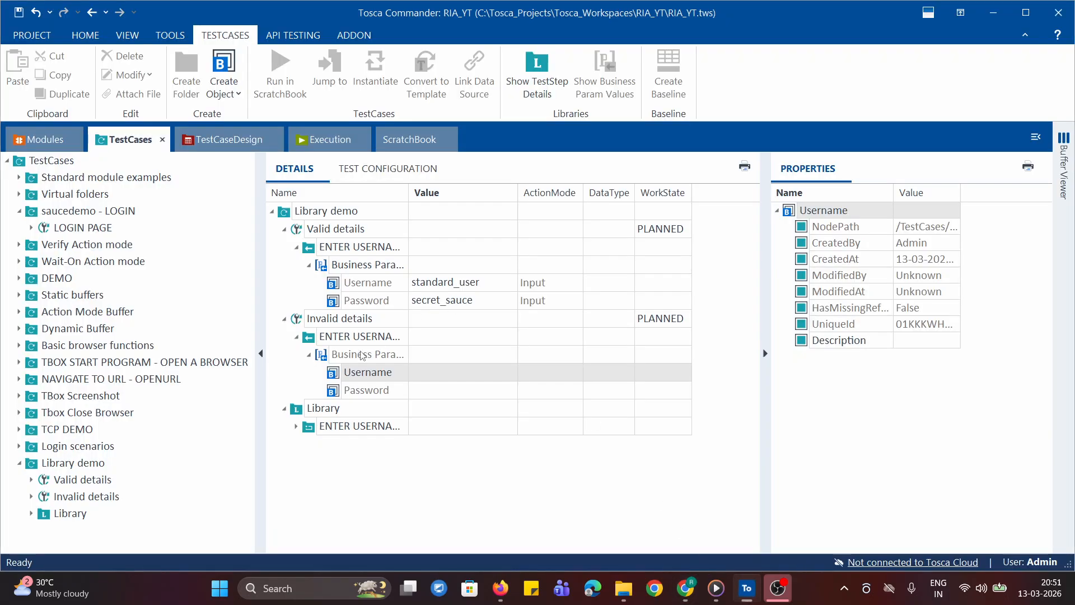
click(475, 376)
key(ctrl+v)
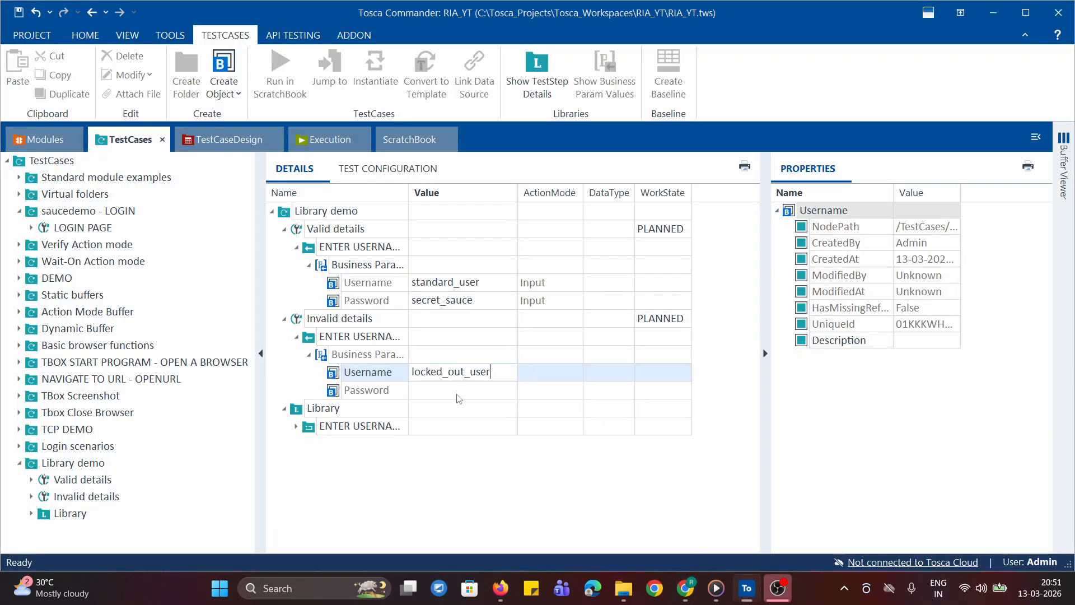
- Fill in the Password business parameter of Invalid details with the previously copied password from the clipboard history
click(457, 392)
key(super+v)
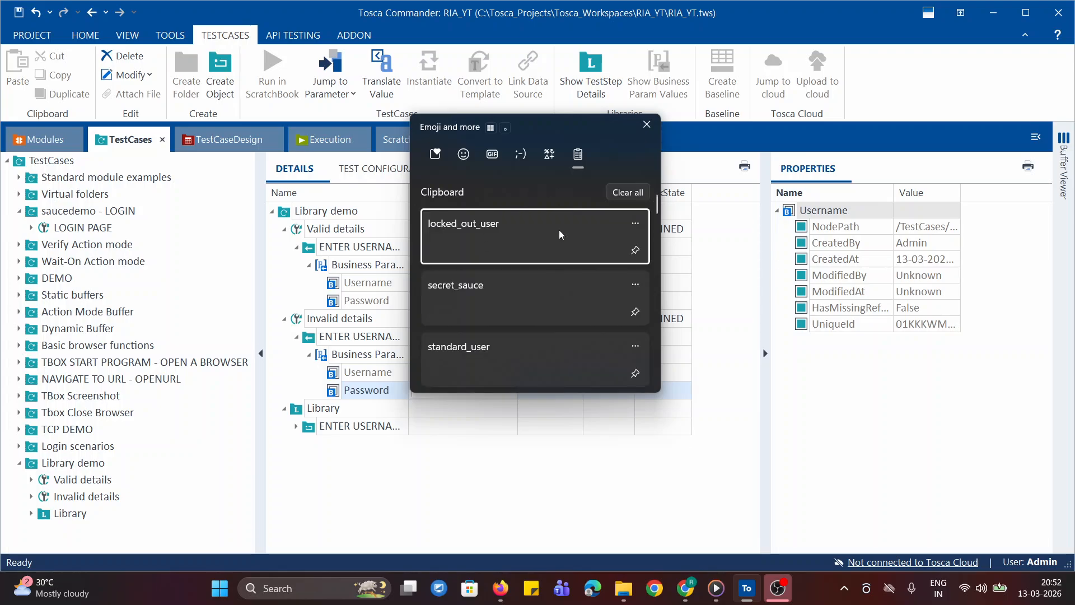
click(484, 291)
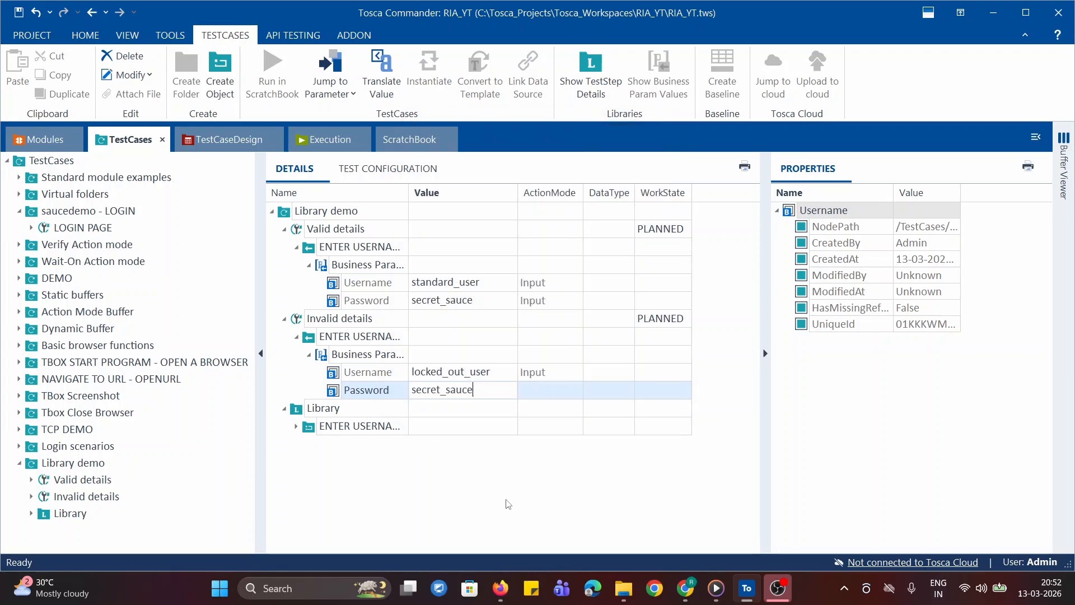
click(506, 499)
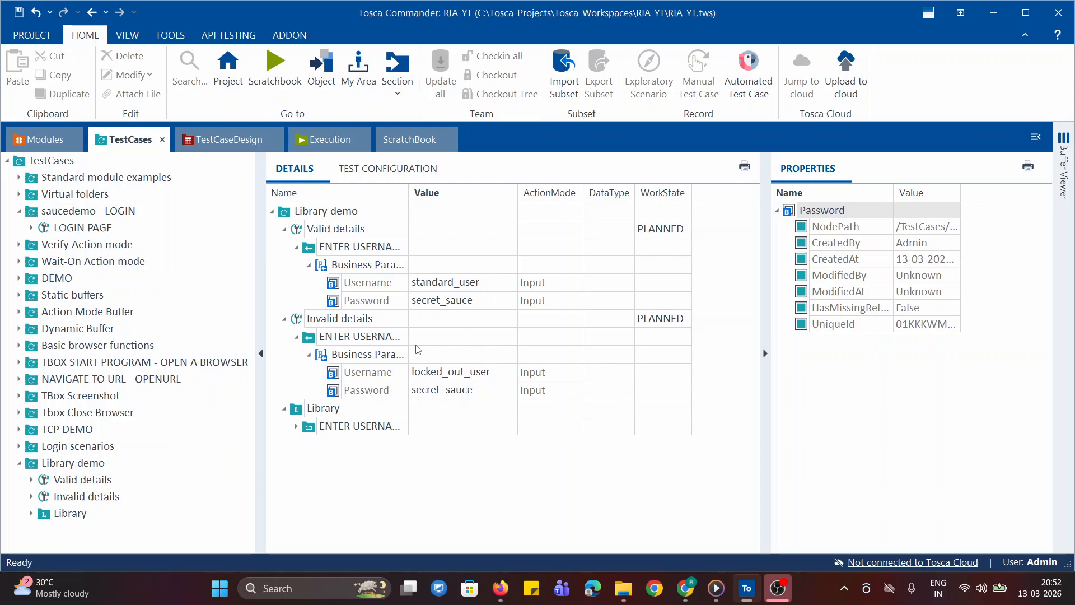
- Collapse both test cases and run the Valid details test case in ScratchBook against the Swag Labs login page
click(296, 336)
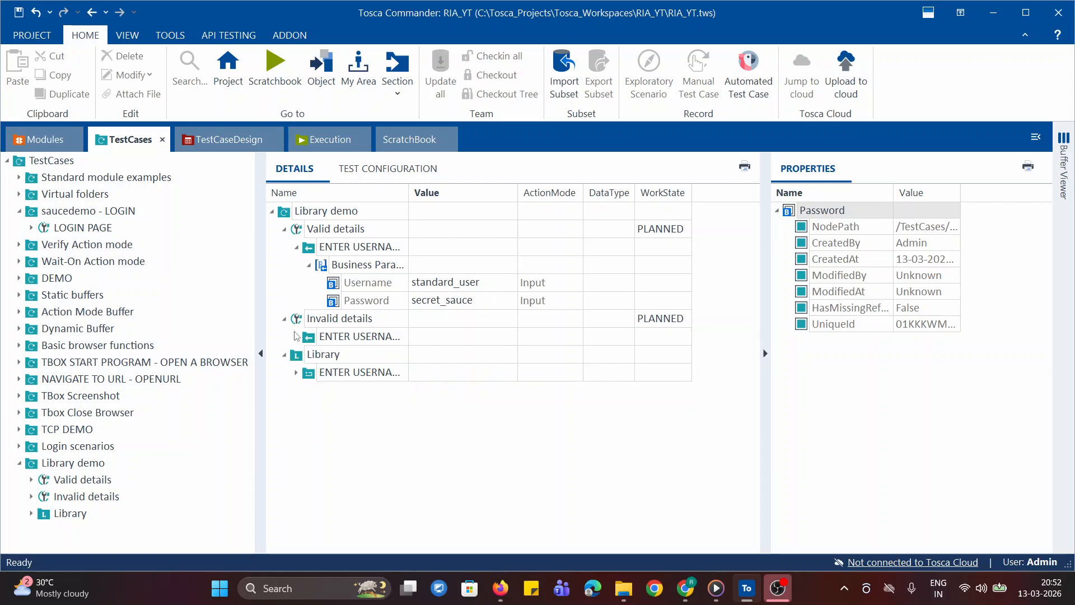
click(284, 318)
click(296, 246)
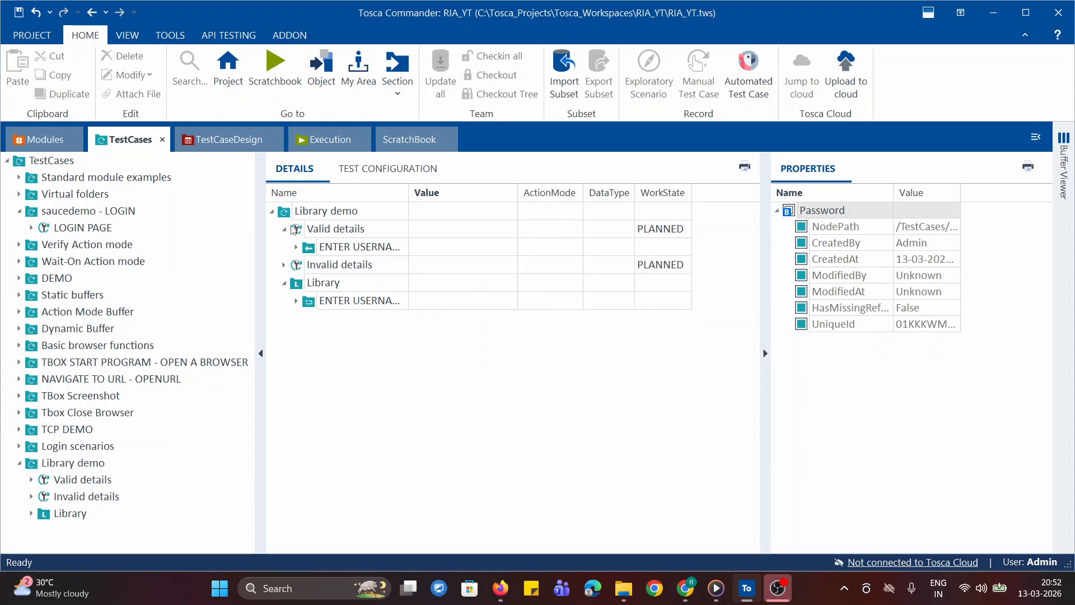
click(284, 228)
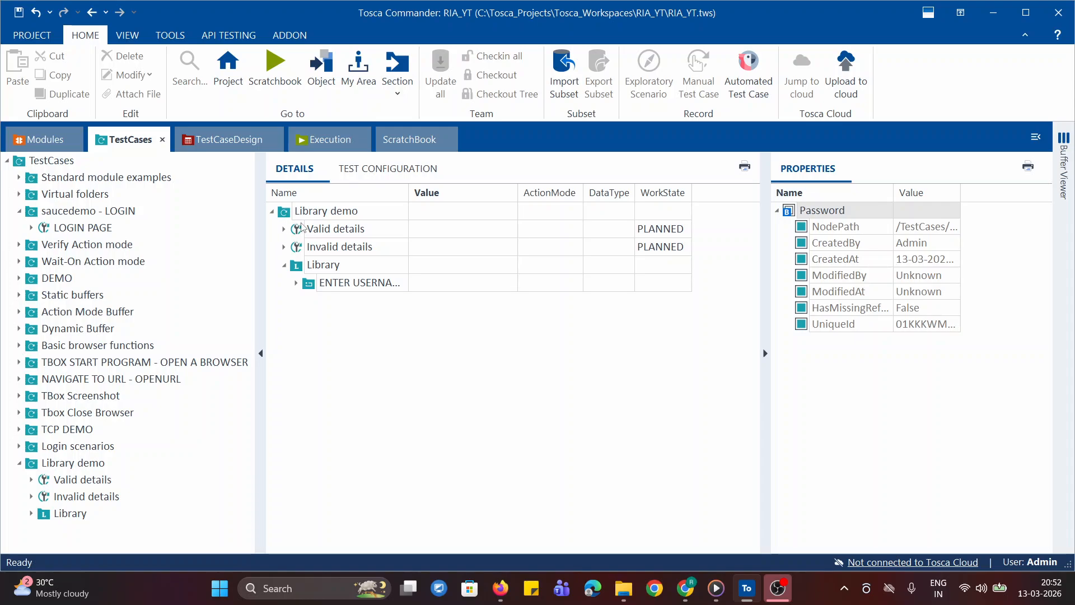
right_click(291, 231)
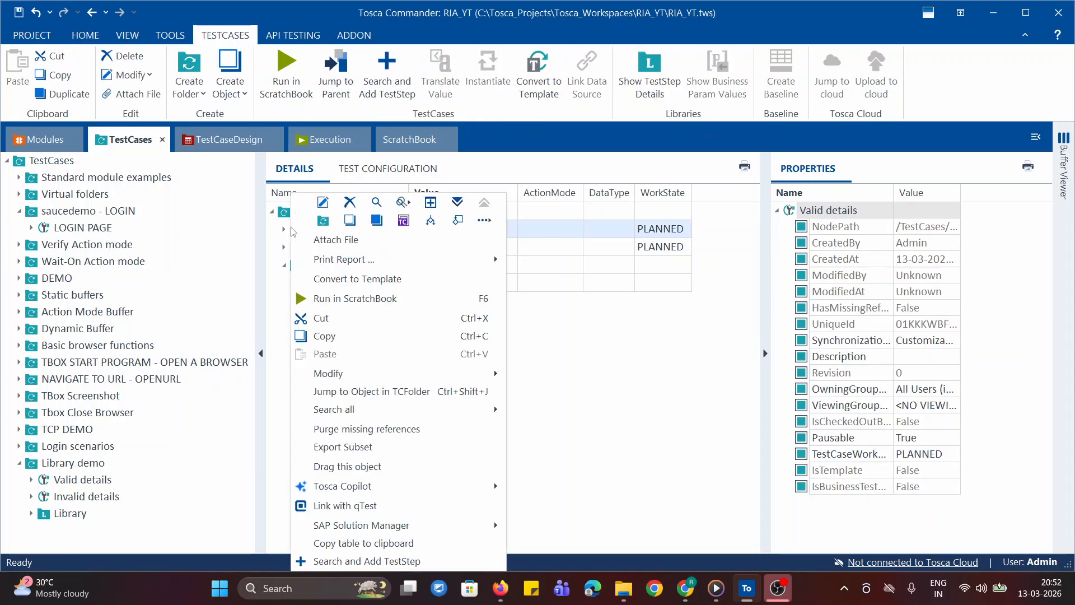
click(358, 297)
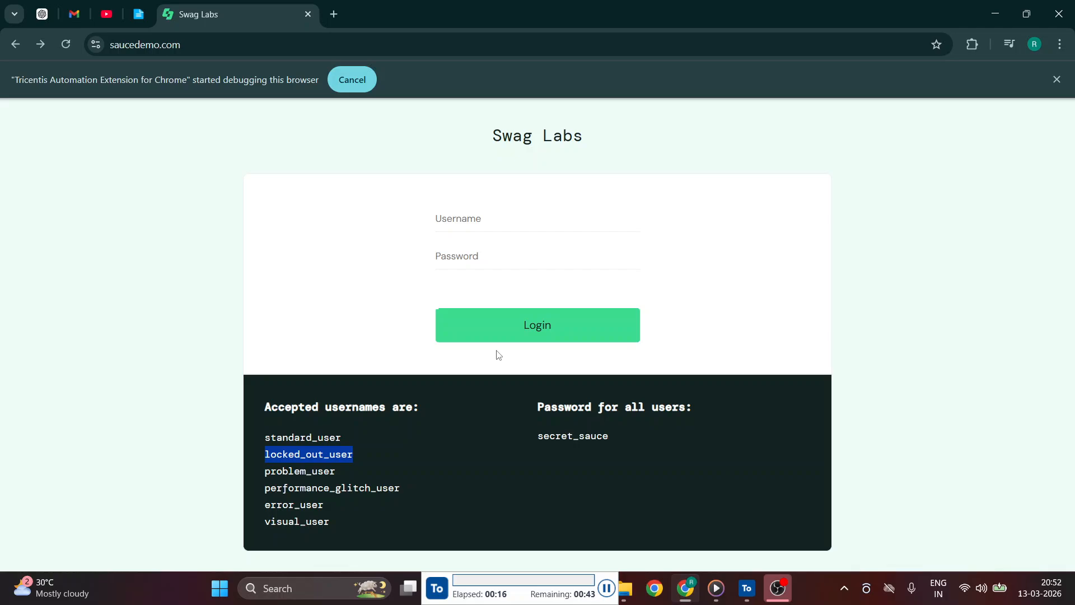
click(538, 327)
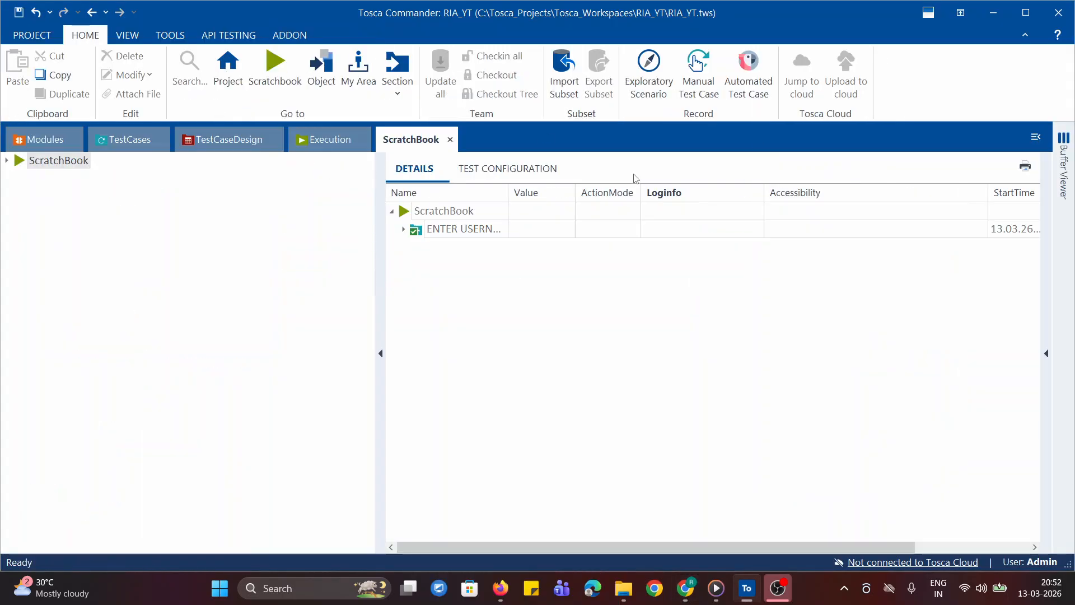
- Expand all ScratchBook results and examine the executed Username, Password and Login steps
right_click(446, 216)
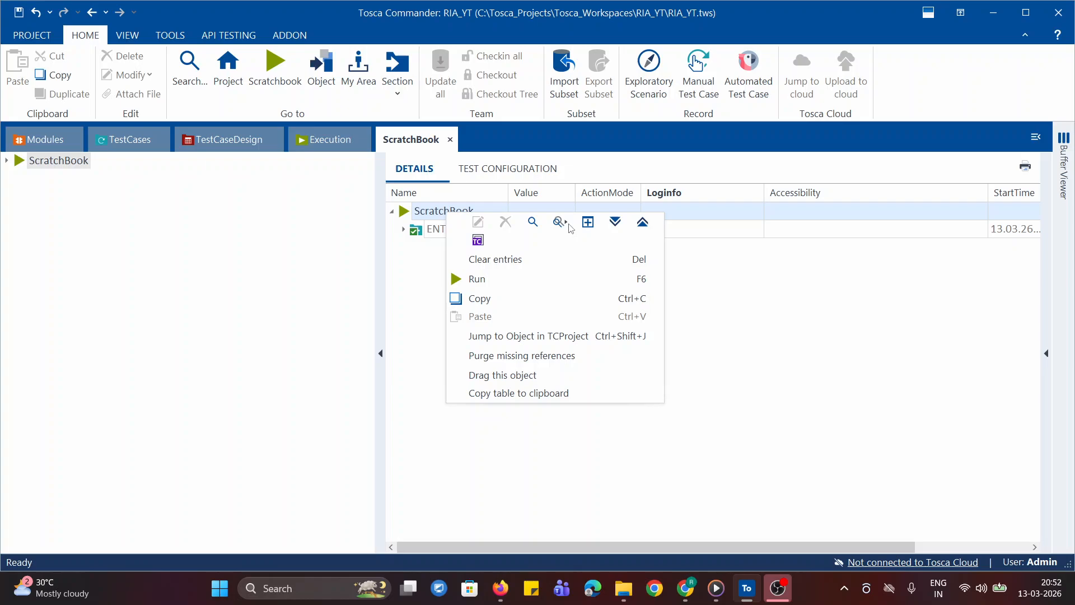
click(617, 222)
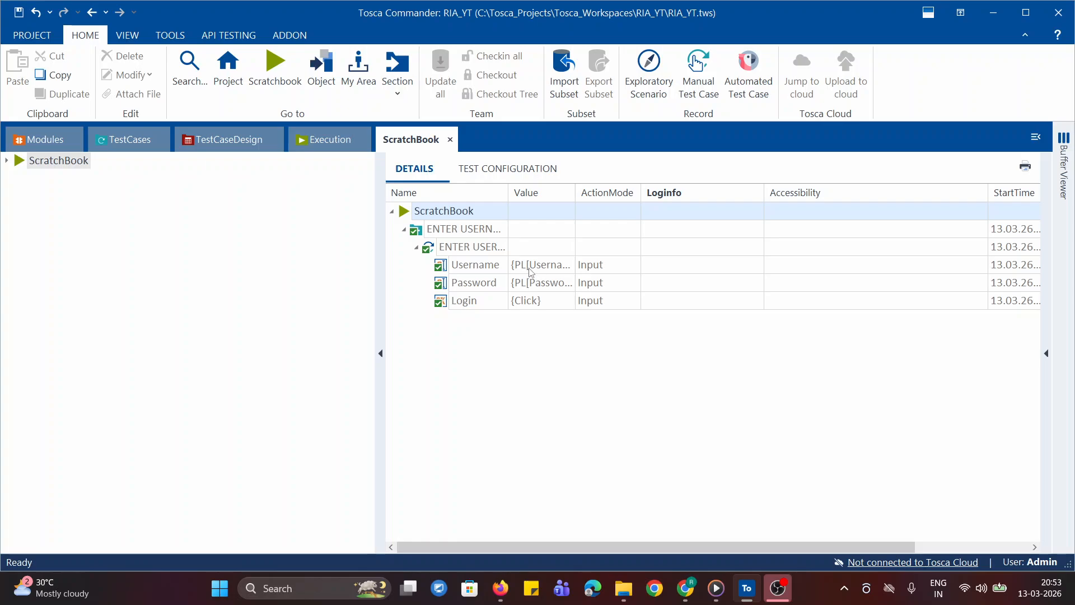
- Switch to Chrome, dismiss the password warning and return Swag Labs from the inventory page to its login page
click(128, 140)
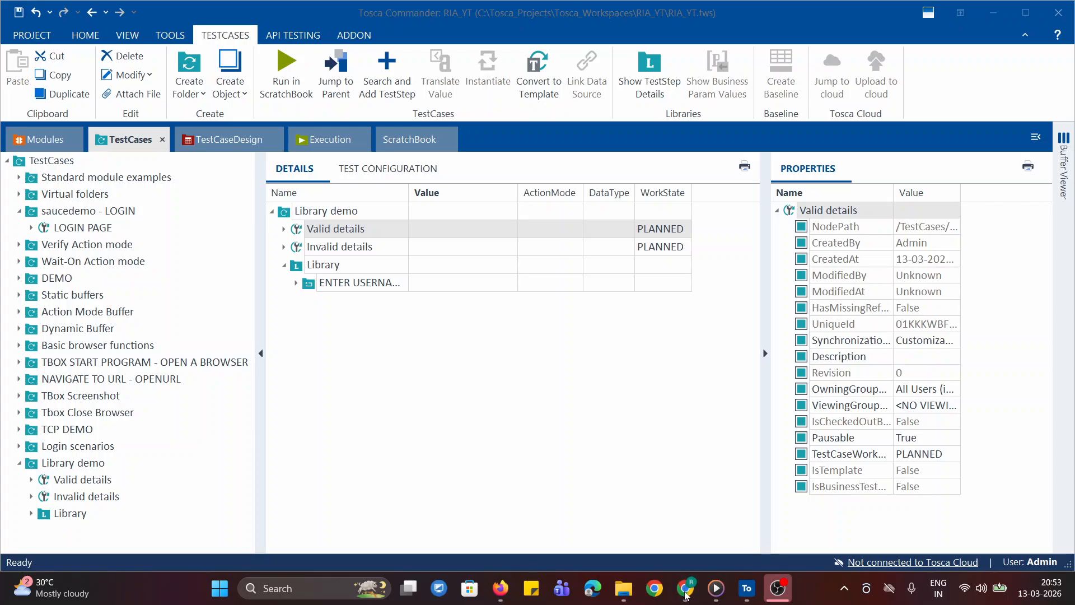
click(993, 16)
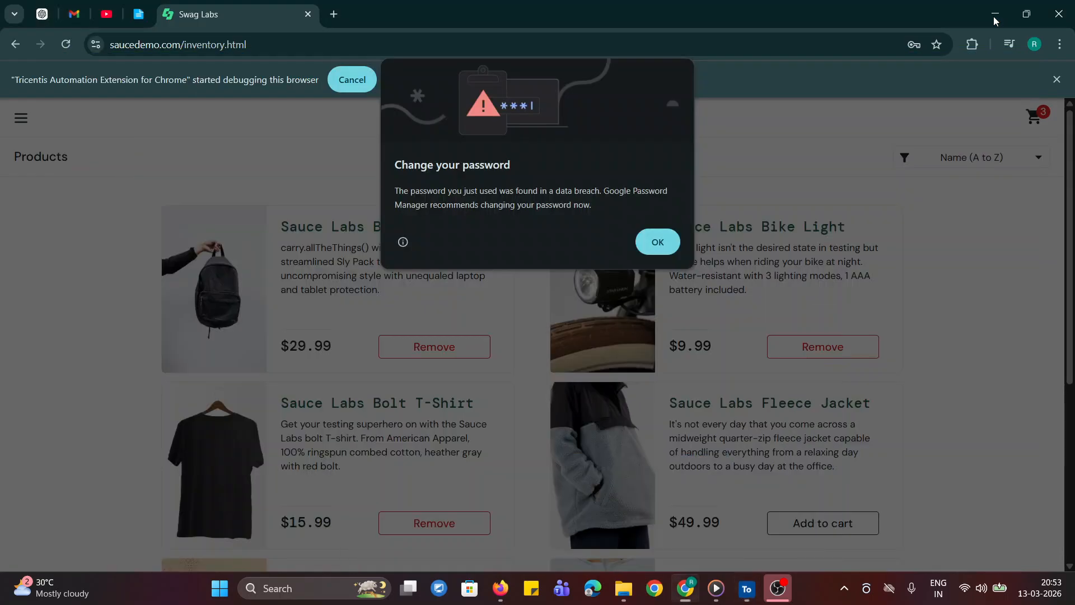
click(653, 300)
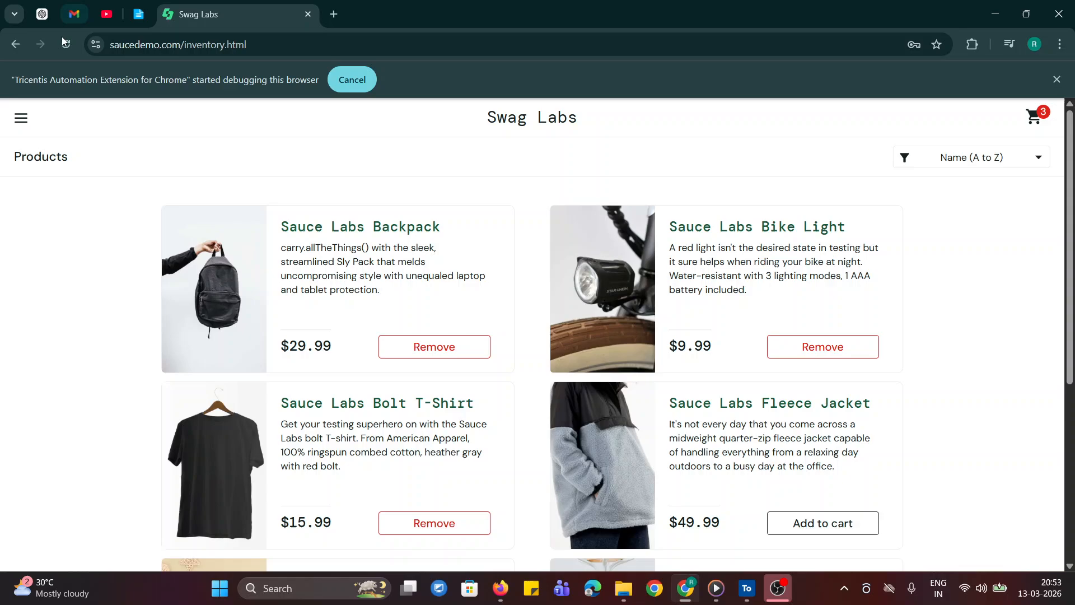
click(17, 44)
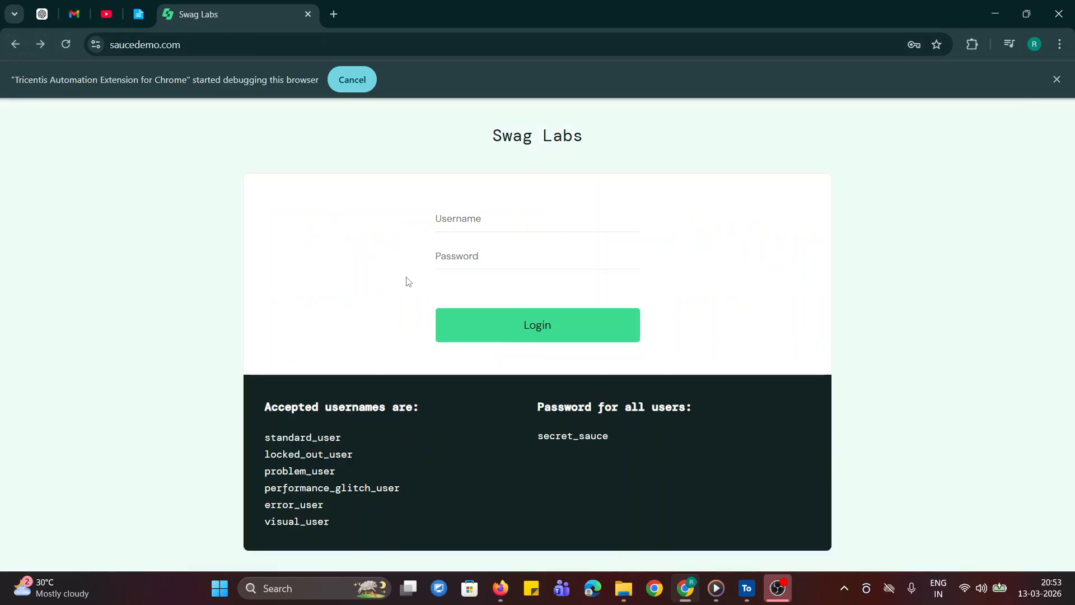
mouse_move(675, 597)
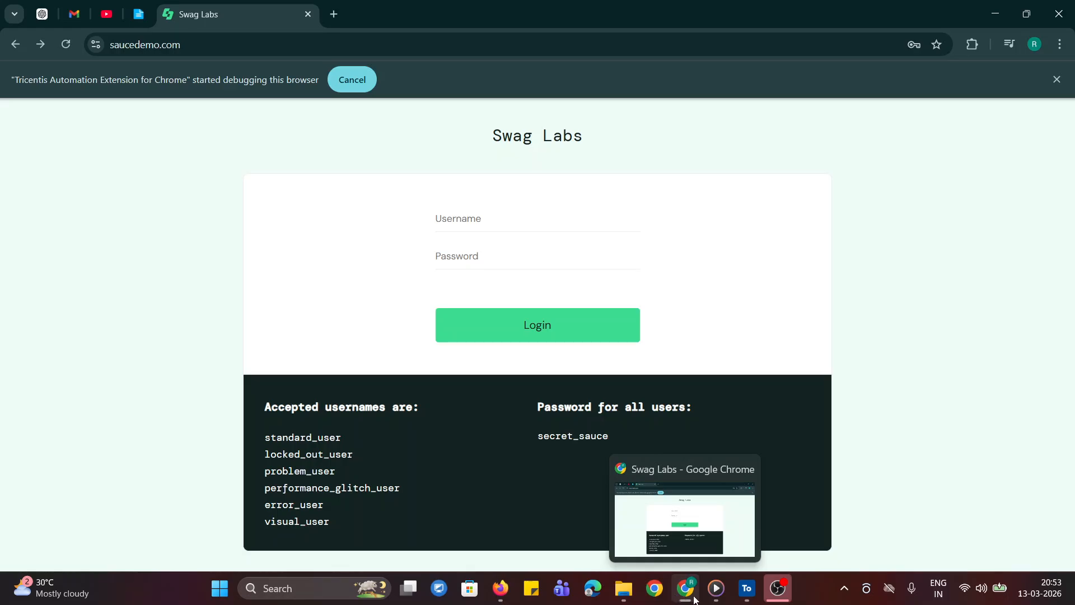
- Switch to Tosca Commander, run the Invalid details test case in ScratchBook against the login page and expand all its results
click(746, 588)
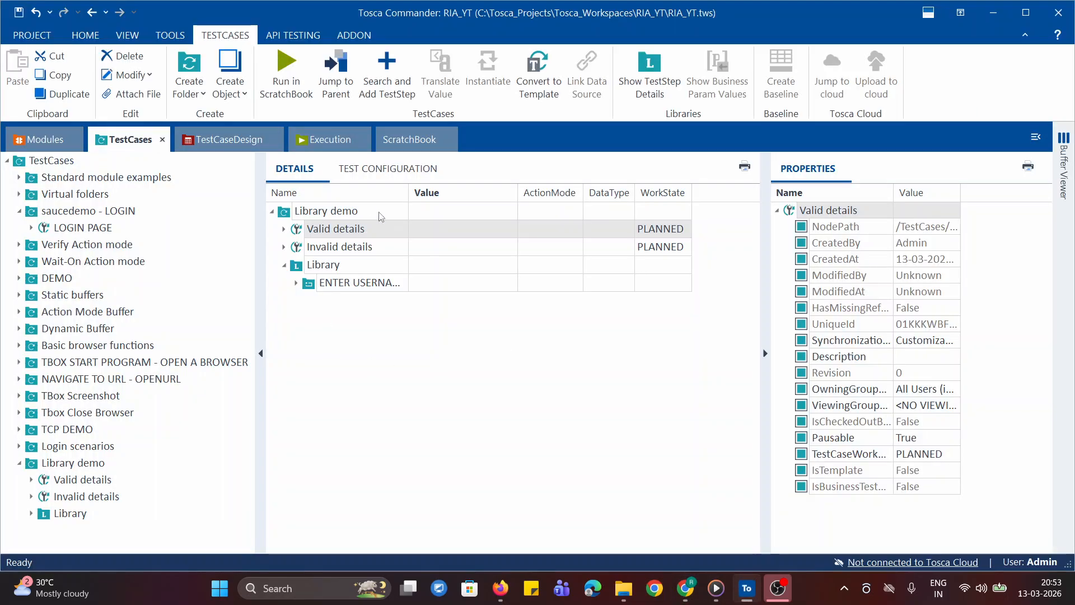
click(308, 246)
right_click(302, 246)
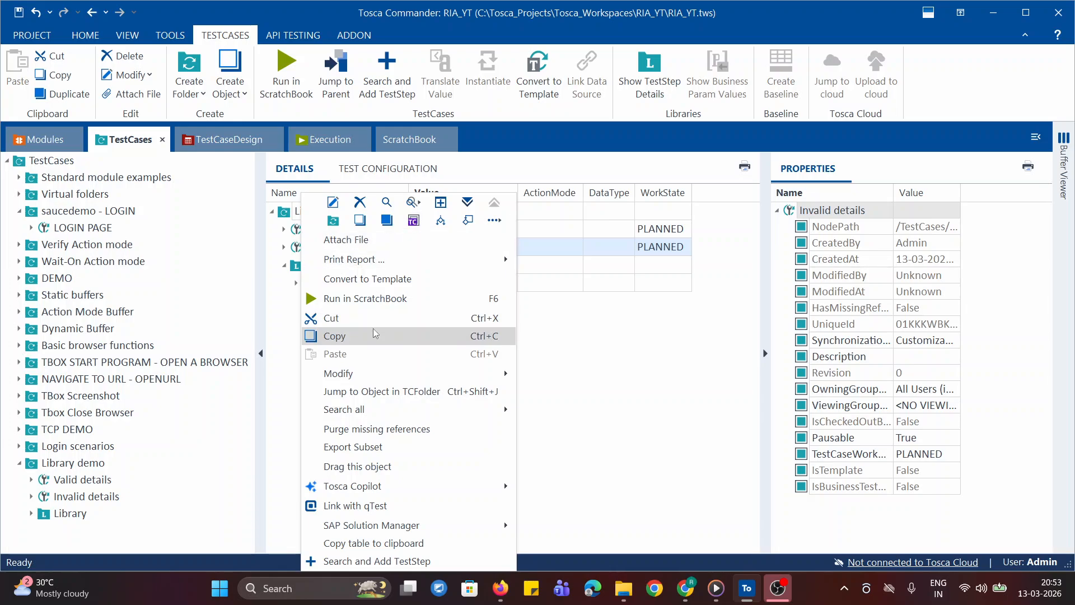
click(386, 297)
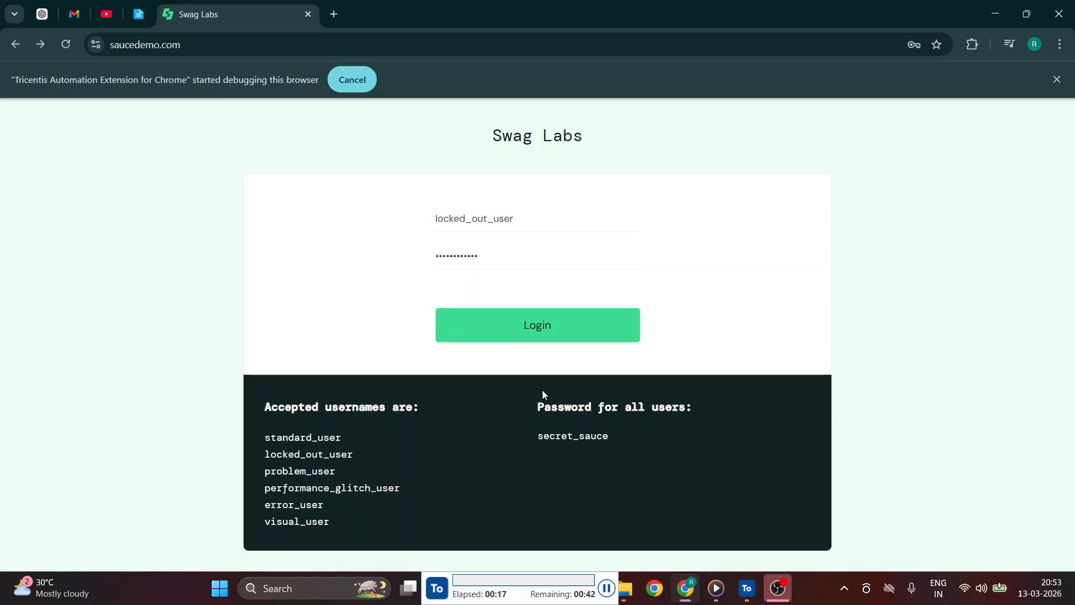
click(539, 329)
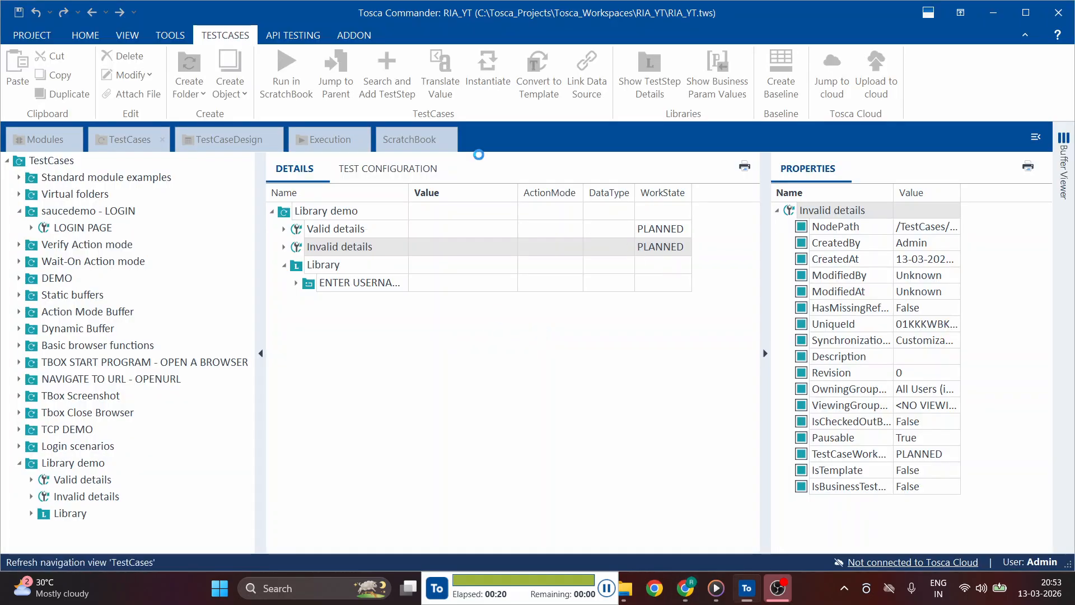
right_click(446, 212)
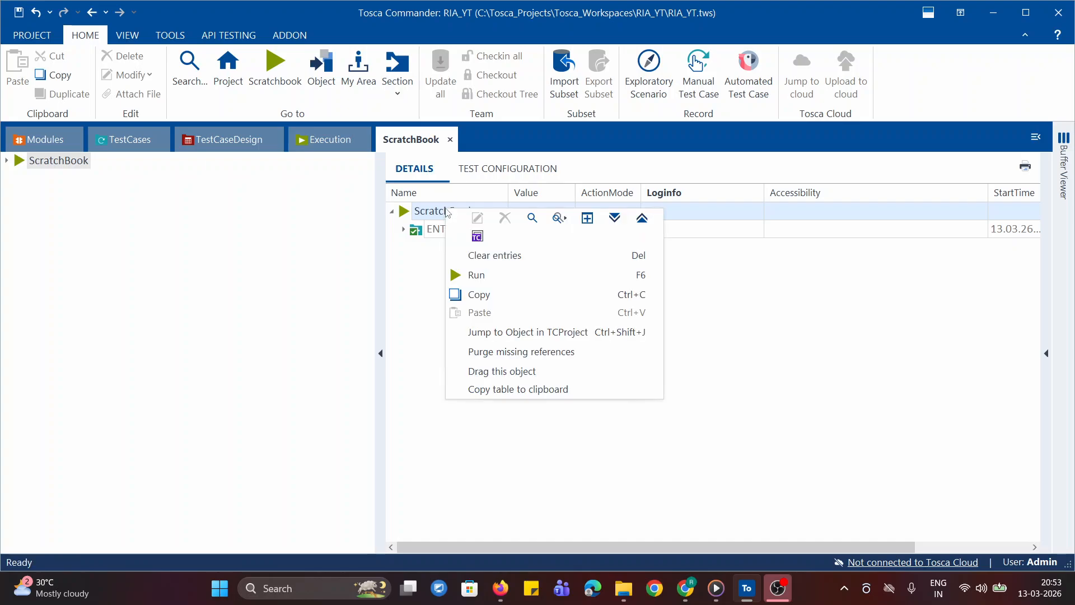
click(614, 217)
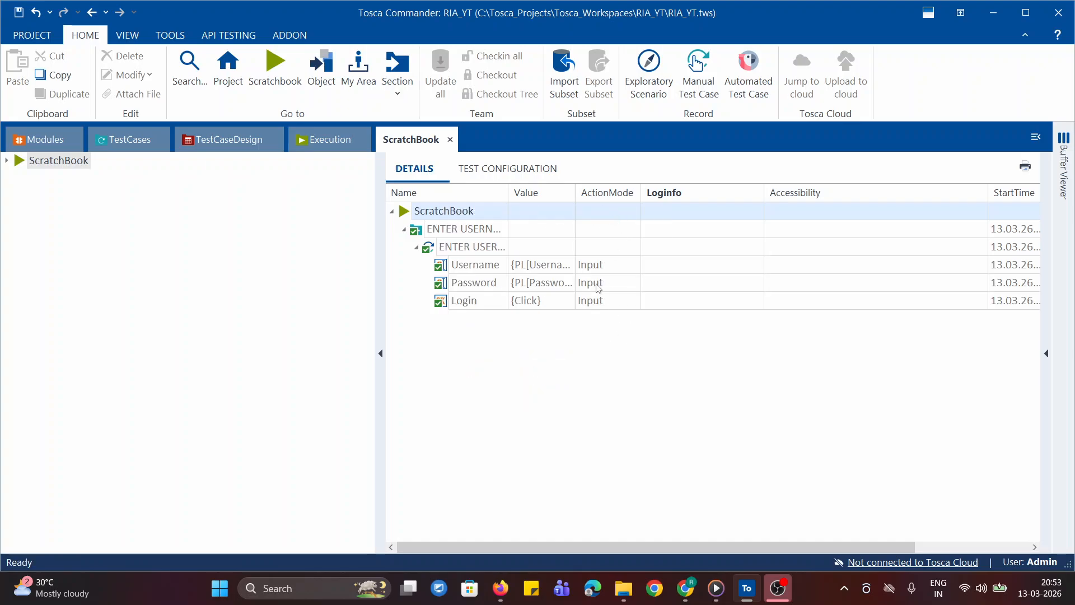
- Expand Valid details, Invalid details and the Library login block to compare their business parameters and reused steps
click(126, 139)
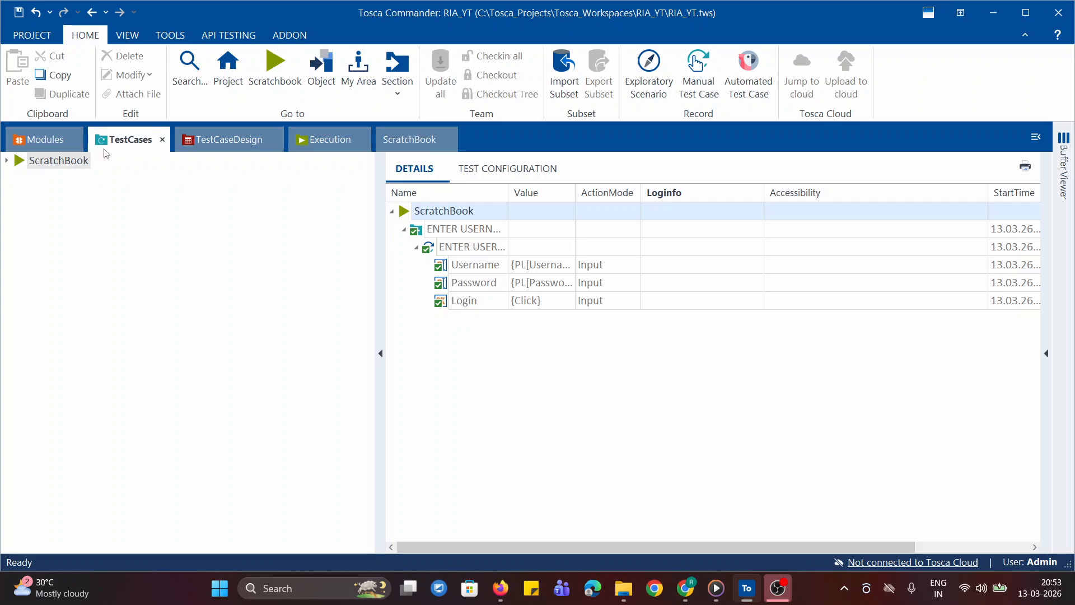
click(283, 266)
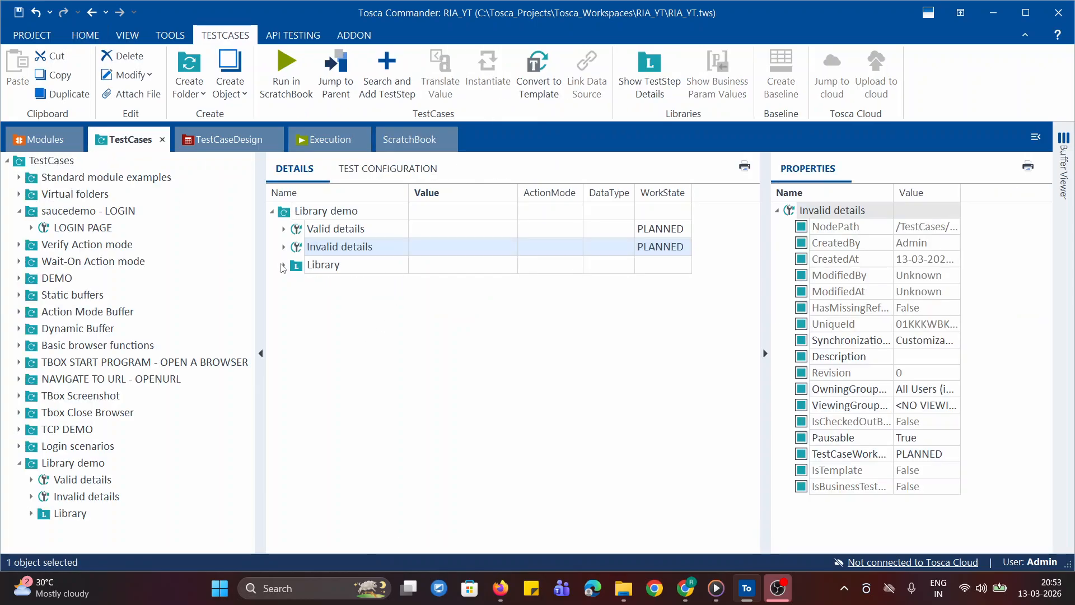
click(283, 266)
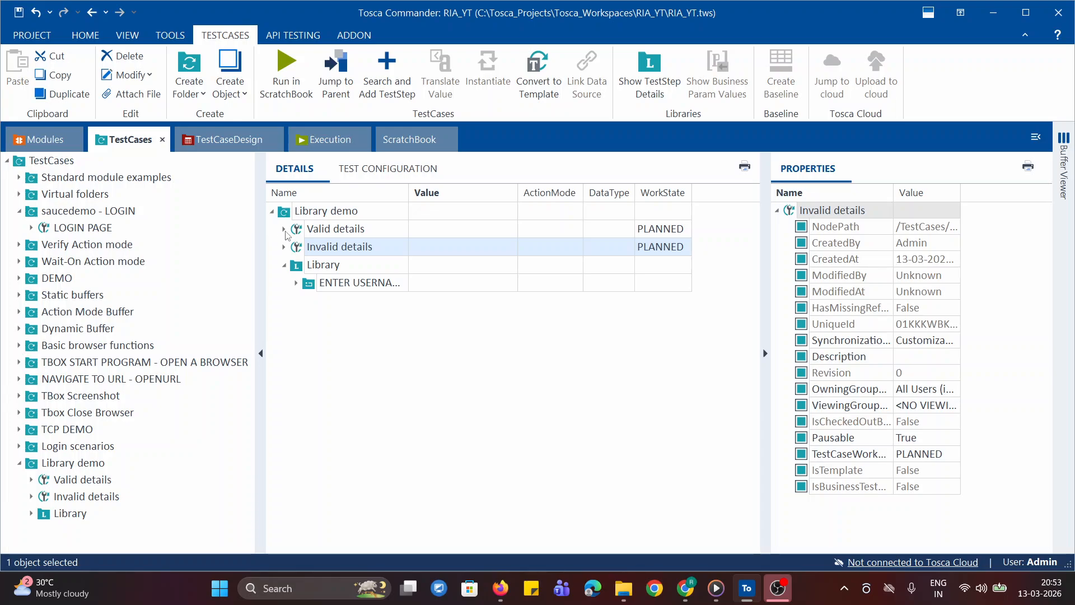
click(284, 229)
click(296, 247)
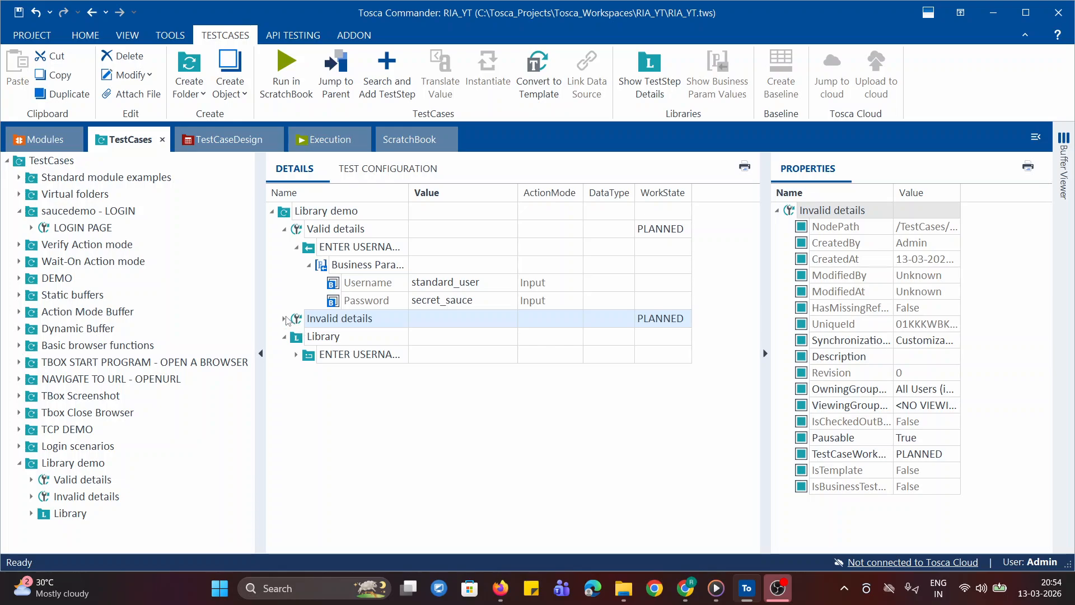
click(285, 319)
click(296, 337)
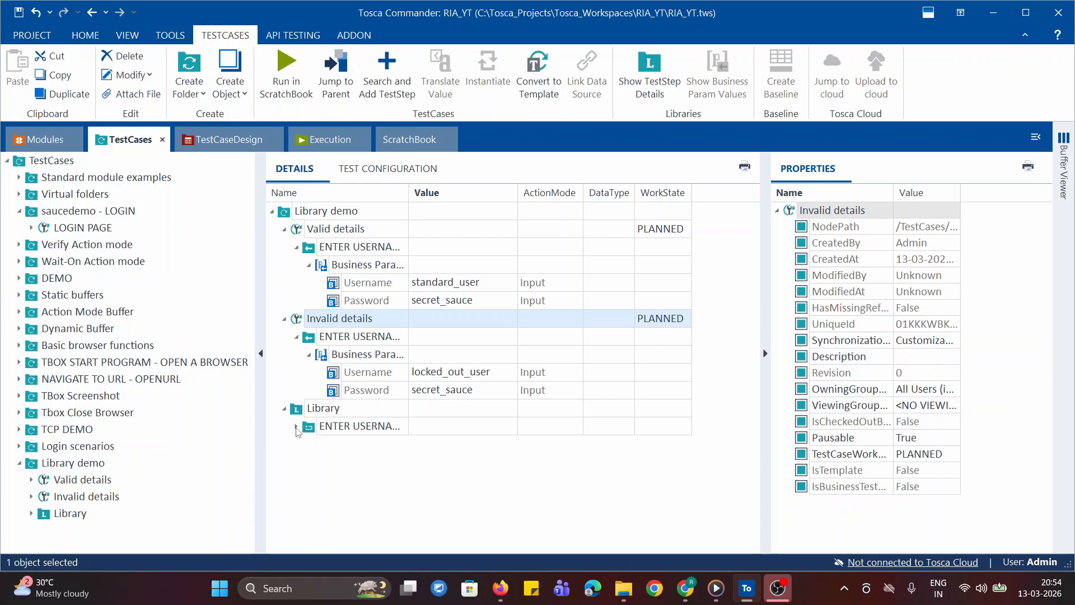
click(297, 426)
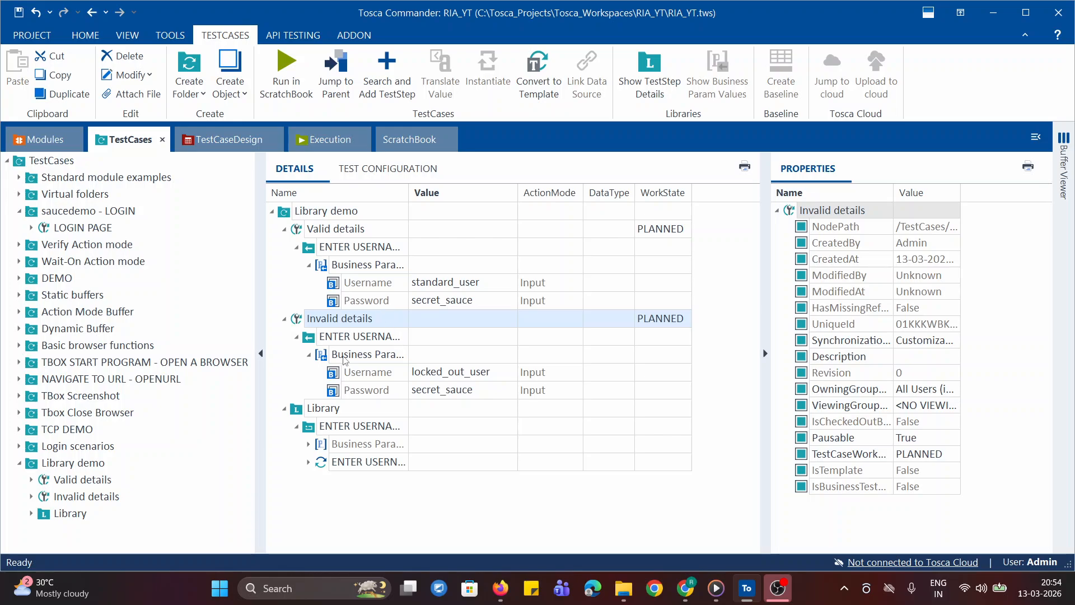
- Collapse the Invalid details and Valid details test cases in the Library demo folder
click(284, 319)
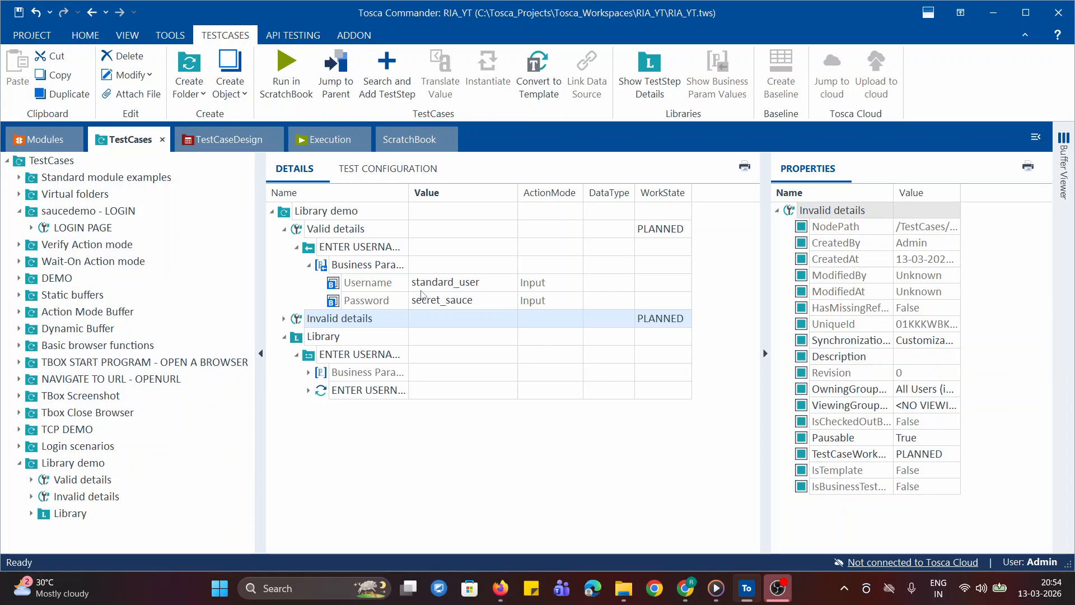
click(309, 265)
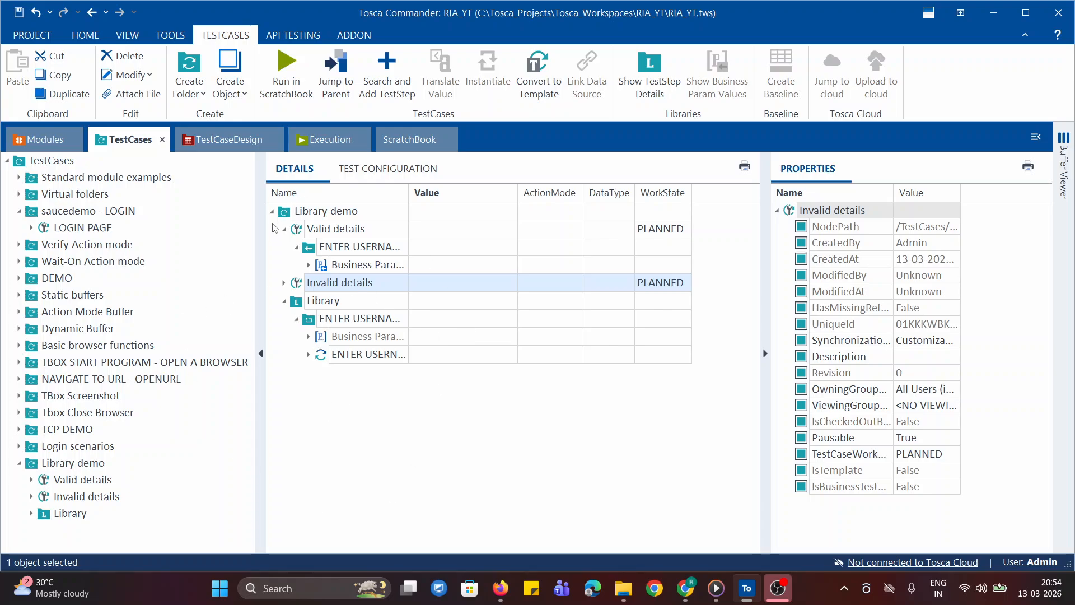
click(285, 229)
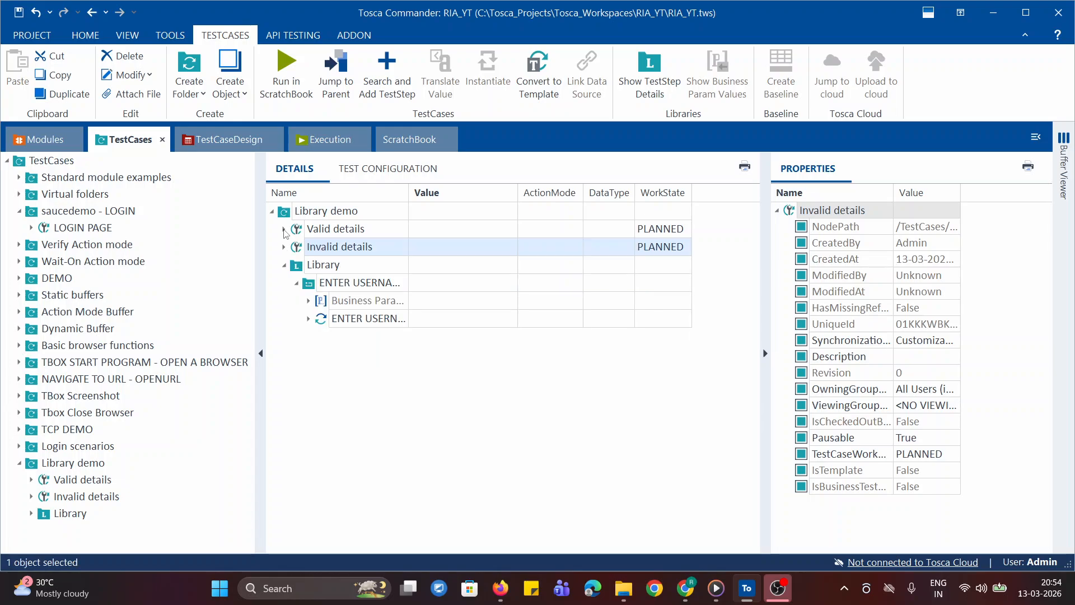
click(363, 460)
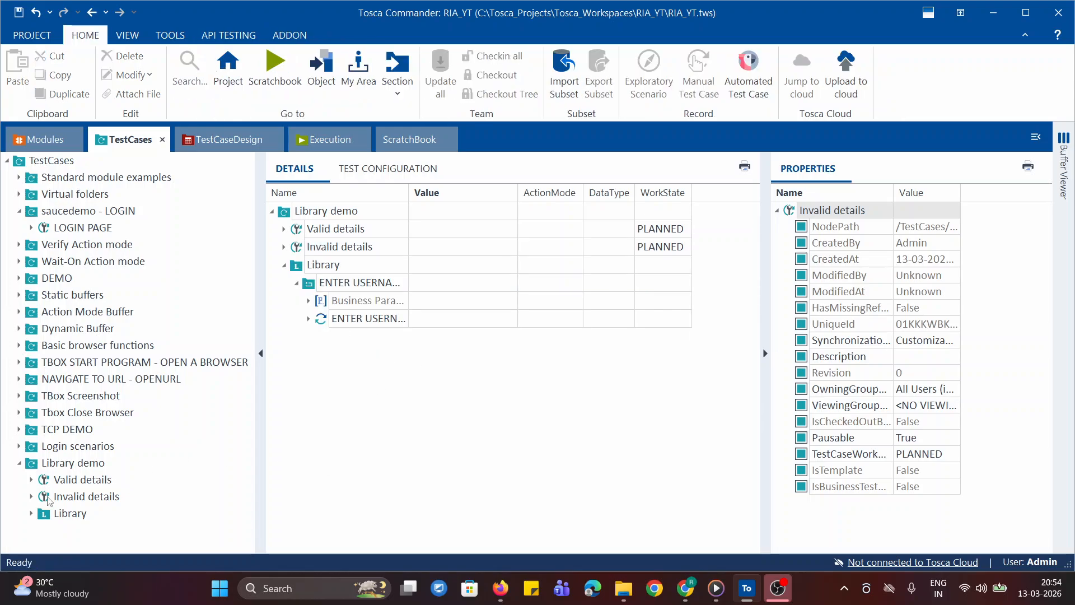
click(20, 464)
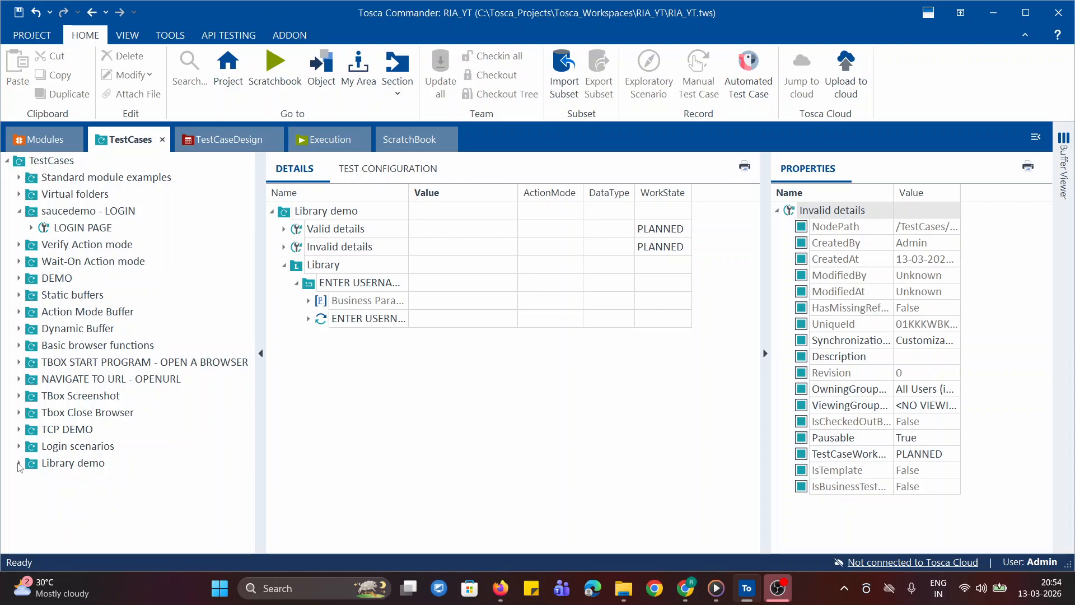
click(19, 464)
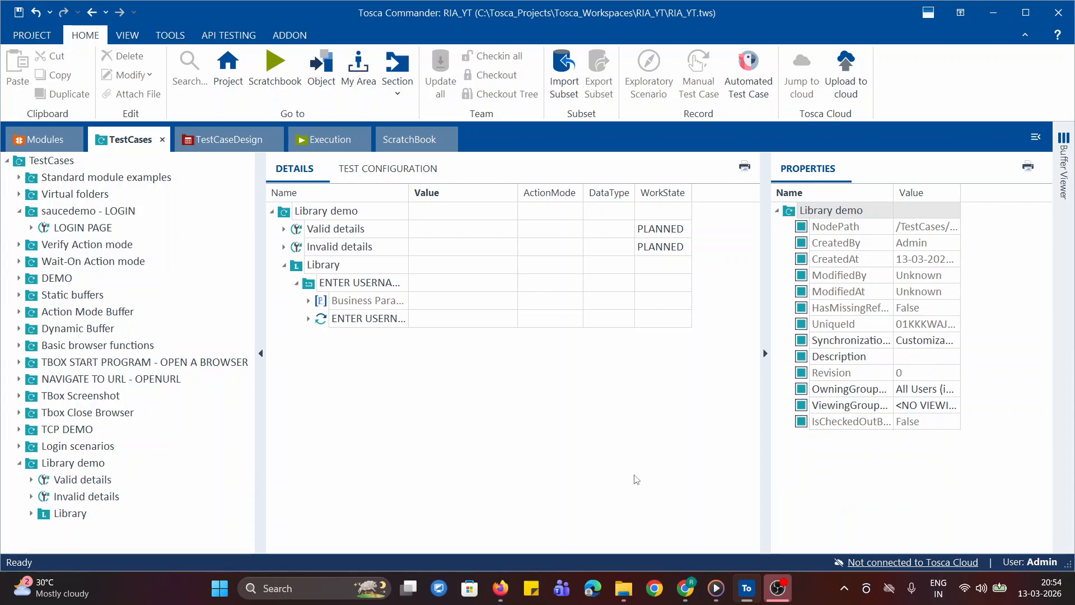